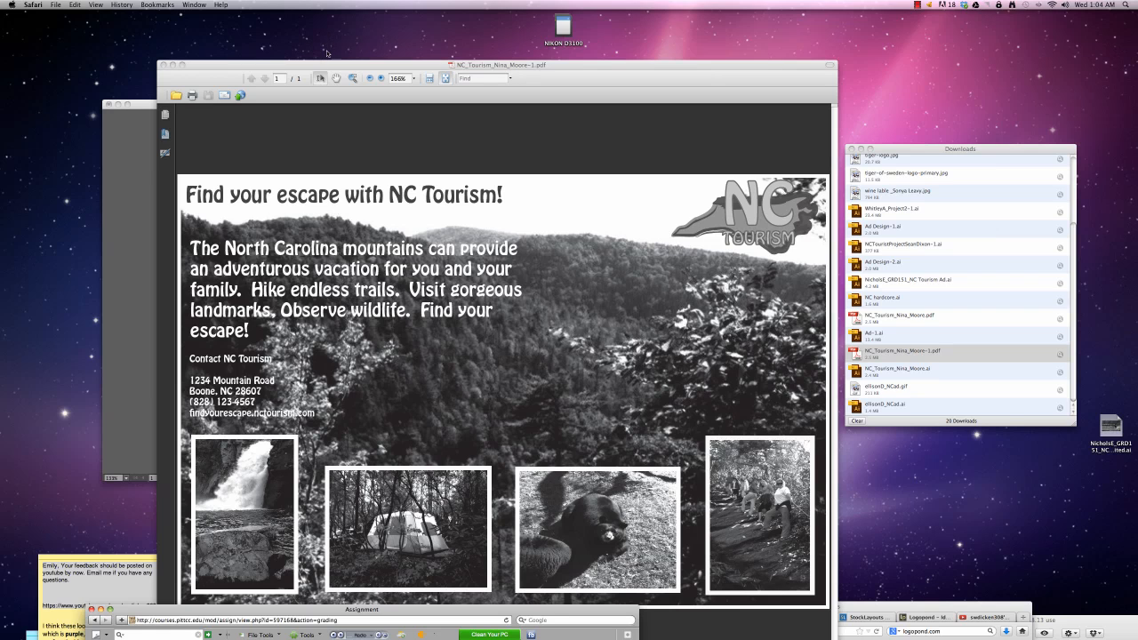
Arrange the PDF proof and the Illustrator ad document side by side, ending in Illustrator
{"action": "left_click_drag", "start_coordinate": [332, 65], "coordinate": [765, 76]}
{"action": "left_click", "coordinate": [423, 119]}
{"action": "left_click_drag", "start_coordinate": [424, 104], "coordinate": [338, 94]}
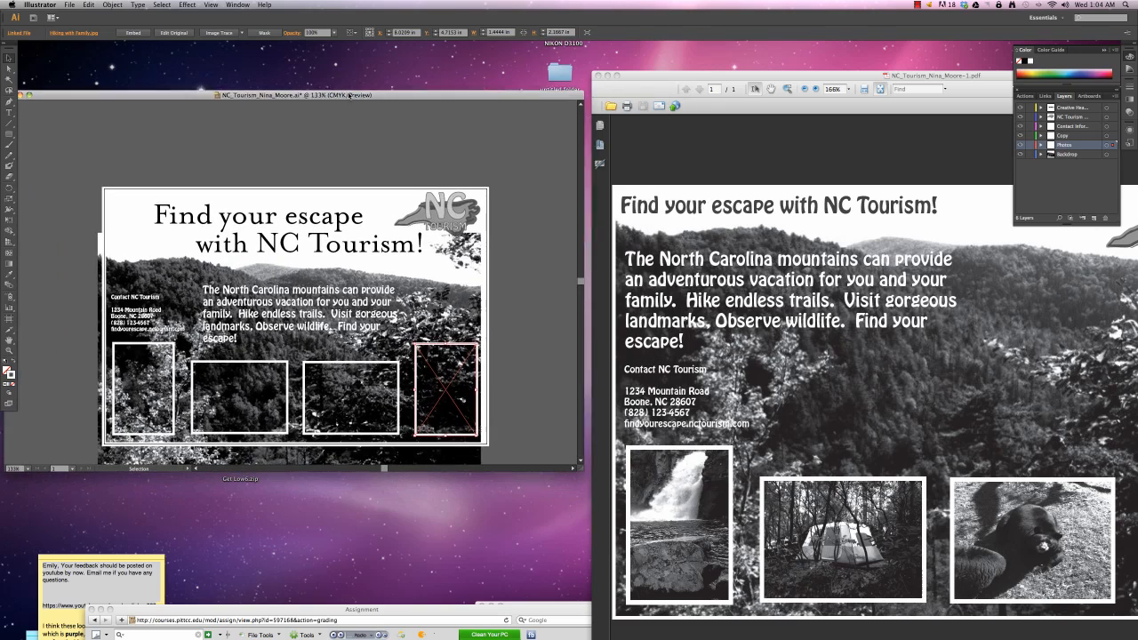
Move the headline slightly up and to the left, and set all of its text to the Italic style
{"action": "left_click", "coordinate": [266, 245]}
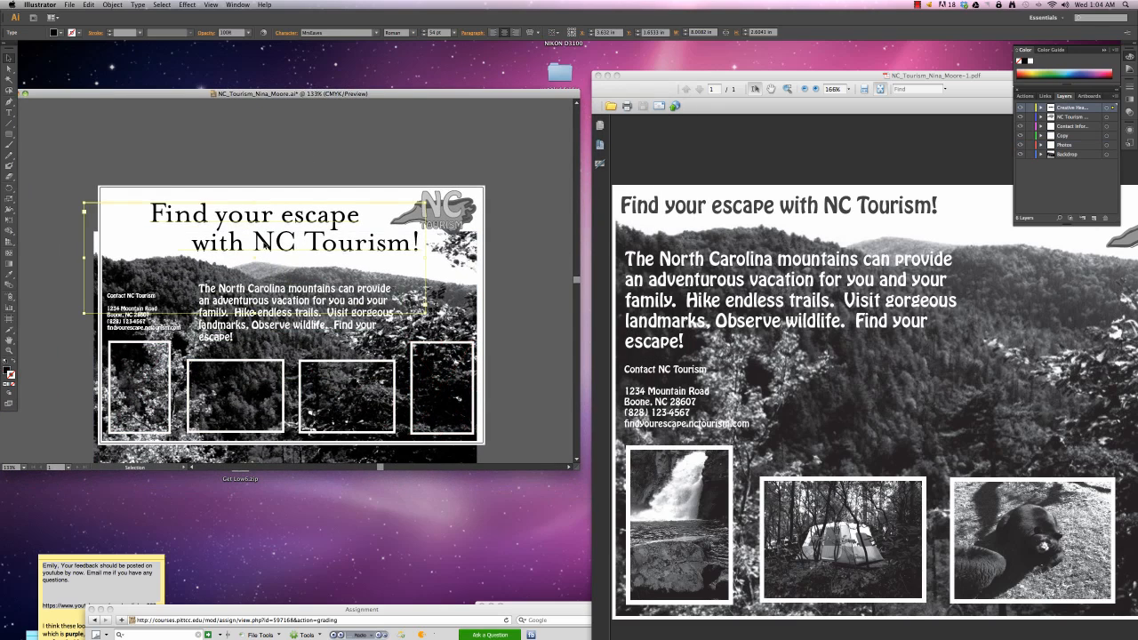
{"action": "left_click_drag", "start_coordinate": [266, 245], "coordinate": [244, 238]}
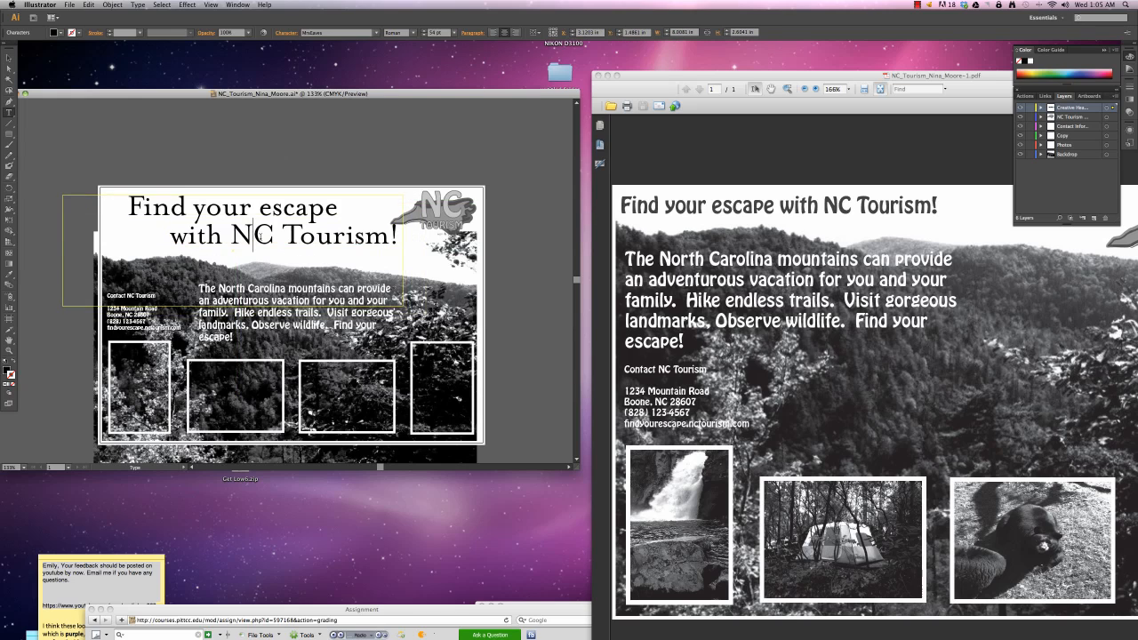
{"action": "triple_click", "coordinate": [266, 193]}
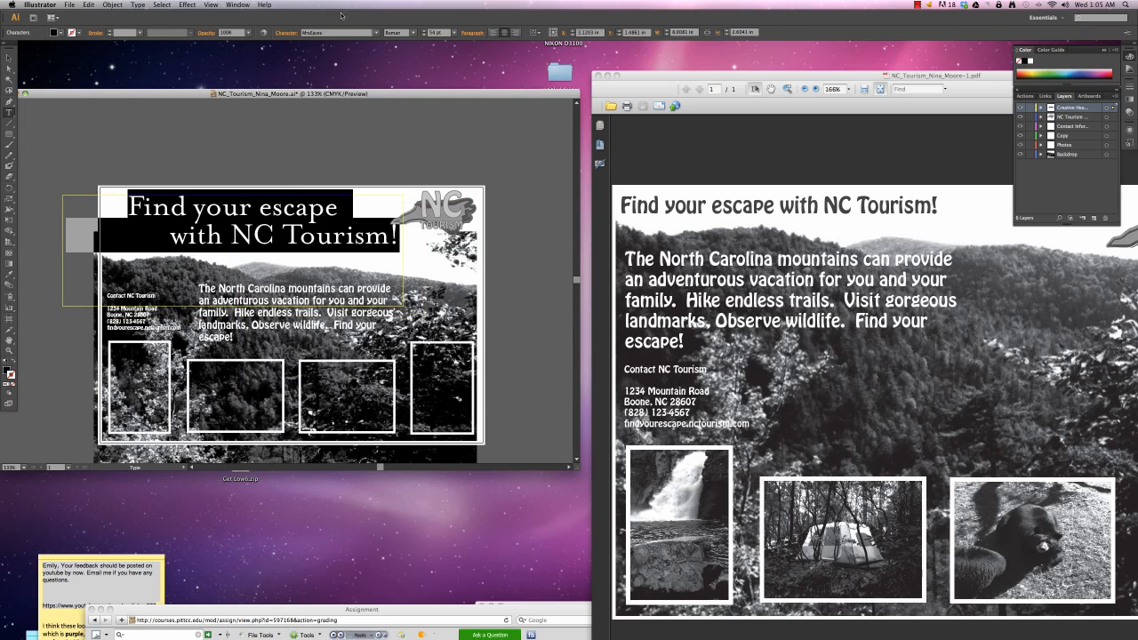
{"action": "left_click", "coordinate": [412, 32]}
{"action": "left_click", "coordinate": [401, 78]}
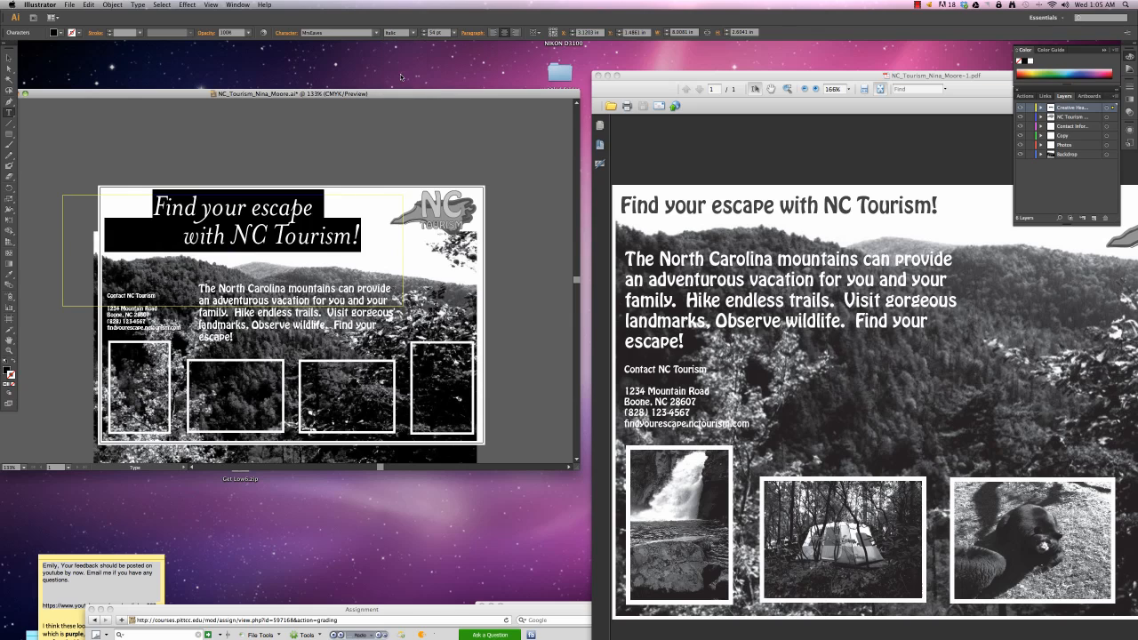
Widen the kerning before "with NC Tourism!" to indent the headline's second line, and shift the headline block left
{"action": "left_click", "coordinate": [184, 233]}
{"action": "key", "text": "alt+Right"}
{"action": "key", "text": "alt+Right"}
{"action": "key", "text": "alt+Right"}
{"action": "key", "text": "alt+Right"}
{"action": "key", "text": "alt+Right"}
{"action": "key", "text": "alt+Right"}
{"action": "key", "text": "alt+Right"}
{"action": "key", "text": "alt+Right"}
{"action": "key", "text": "alt+Right"}
{"action": "key", "text": "alt+Right"}
{"action": "key", "text": "alt+Right"}
{"action": "key", "text": "alt+Right"}
{"action": "key", "text": "alt+Right"}
{"action": "key", "text": "alt+Right"}
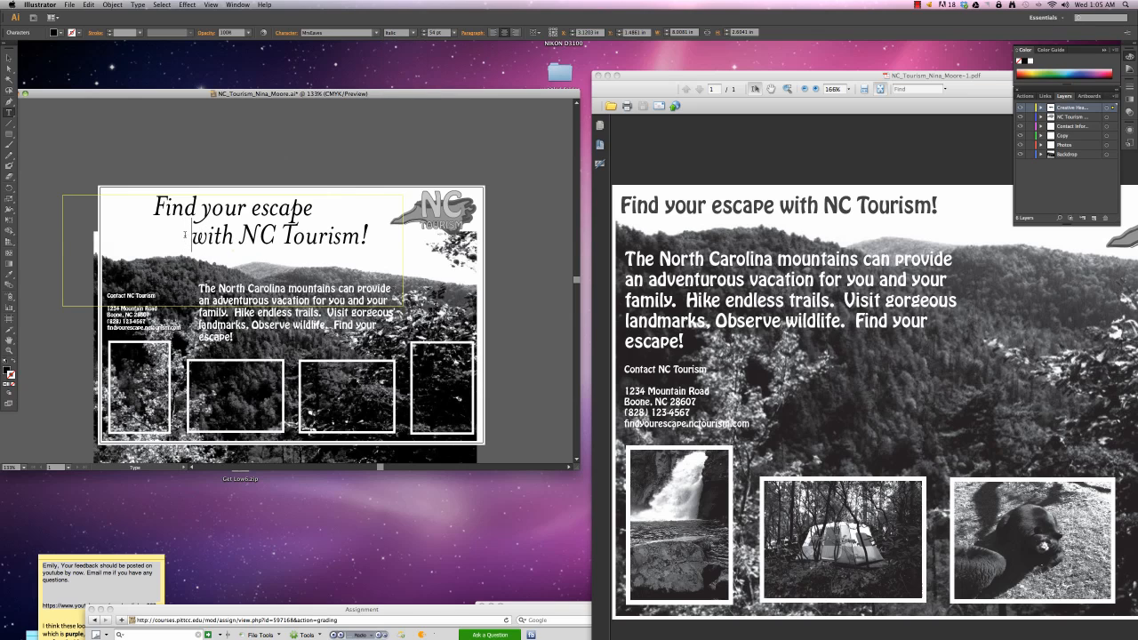
{"action": "key", "text": "alt+Right"}
{"action": "key", "text": "alt+Right"}
{"action": "key", "text": "alt+Right"}
{"action": "key", "text": "alt+Right"}
{"action": "key", "text": "alt+Right"}
{"action": "key", "text": "alt+Right"}
{"action": "key", "text": "alt+Right"}
{"action": "key", "text": "alt+Right"}
{"action": "key", "text": "alt+Right"}
{"action": "key", "text": "alt+Right"}
{"action": "key", "text": "alt+Right"}
{"action": "key", "text": "alt+Right"}
{"action": "key", "text": "alt+Right"}
{"action": "key", "text": "alt+Right"}
{"action": "key", "text": "alt+Right"}
{"action": "key", "text": "alt+Right"}
{"action": "key", "text": "alt+Right"}
{"action": "key", "text": "alt+Right"}
{"action": "key", "text": "alt+Right"}
{"action": "key", "text": "alt+Right"}
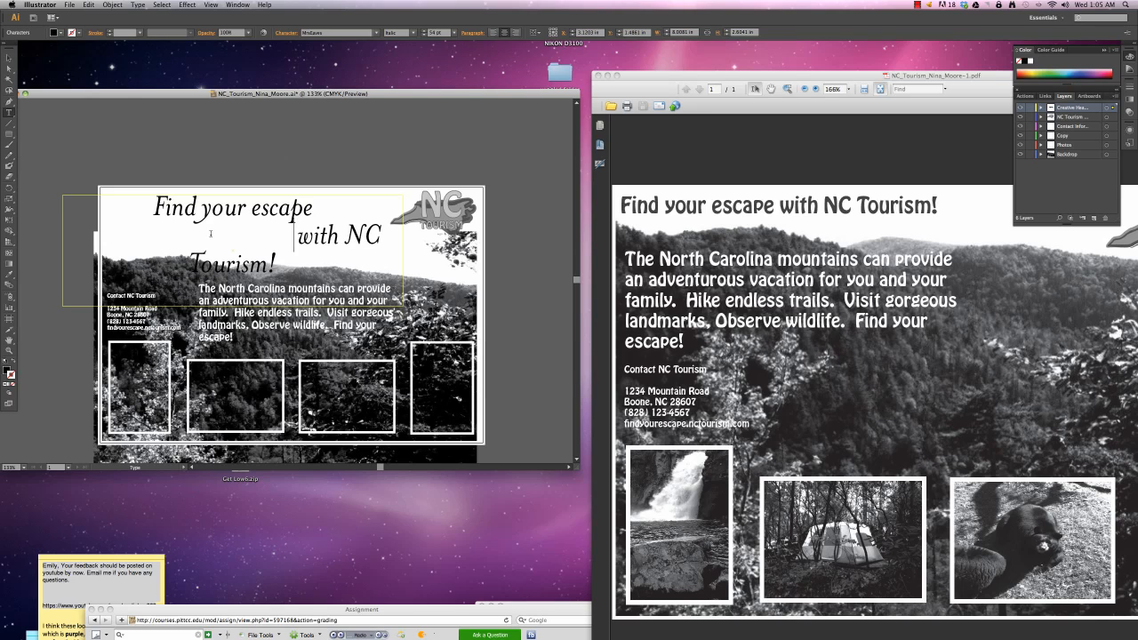
{"action": "key", "text": "alt+Left"}
{"action": "key", "text": "alt+Left"}
{"action": "key", "text": "alt+Left"}
{"action": "key", "text": "alt+Left"}
{"action": "key", "text": "alt+Left"}
{"action": "key", "text": "alt+Left"}
{"action": "key", "text": "alt+Left"}
{"action": "key", "text": "alt+Left"}
{"action": "key", "text": "alt+Left"}
{"action": "key", "text": "alt+Left"}
{"action": "key", "text": "alt+Left"}
{"action": "key", "text": "alt+Left"}
{"action": "key", "text": "alt+Left"}
{"action": "key", "text": "alt+Left"}
{"action": "key", "text": "alt+Left"}
{"action": "key", "text": "alt+Left"}
{"action": "key", "text": "alt+Left"}
{"action": "key", "text": "alt+Left"}
{"action": "key", "text": "alt+Left"}
{"action": "key", "text": "alt+Left"}
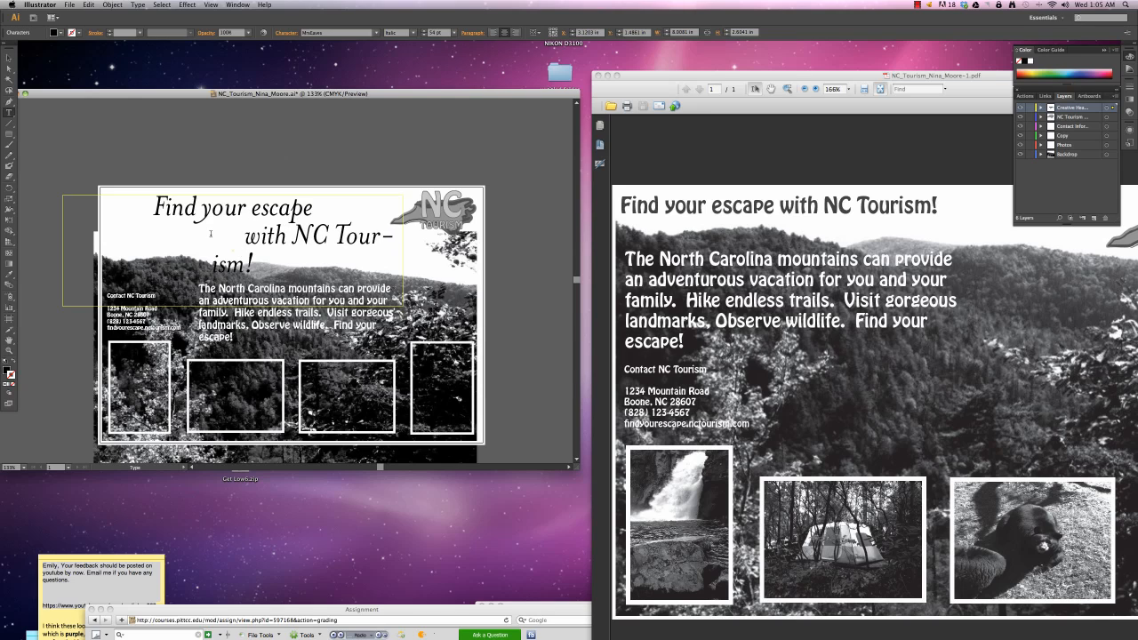
{"action": "key", "text": "alt+Right"}
{"action": "key", "text": "alt+Right"}
{"action": "left_click", "coordinate": [8, 57]}
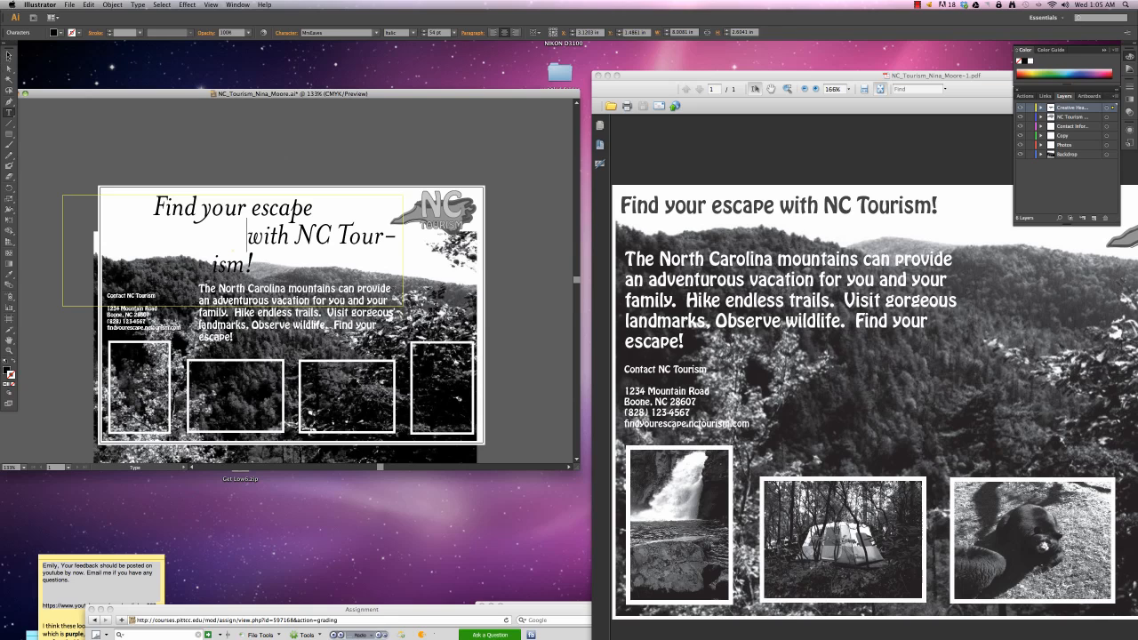
{"action": "left_click_drag", "start_coordinate": [240, 242], "coordinate": [210, 245]}
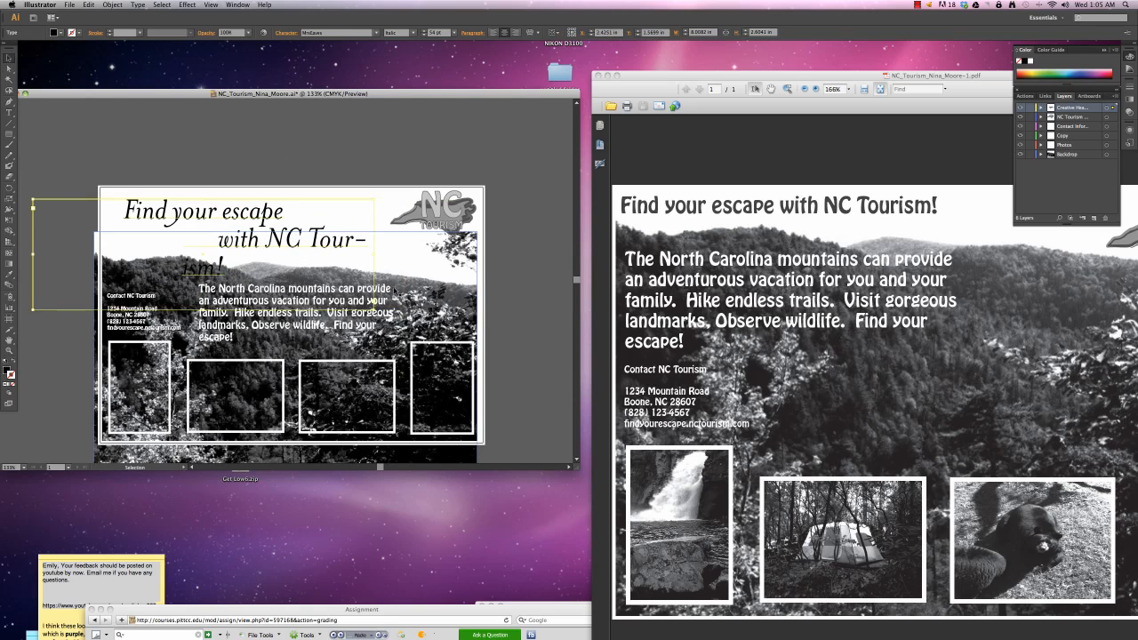
Move the backdrop mountain photo down and nudge it right to X 4.5 in so it spans the artboard's width
{"action": "left_click", "coordinate": [459, 296]}
{"action": "left_click_drag", "start_coordinate": [459, 295], "coordinate": [463, 310]}
{"action": "key", "text": "Right"}
{"action": "key", "text": "Right"}
{"action": "key", "text": "Right"}
{"action": "key", "text": "Right"}
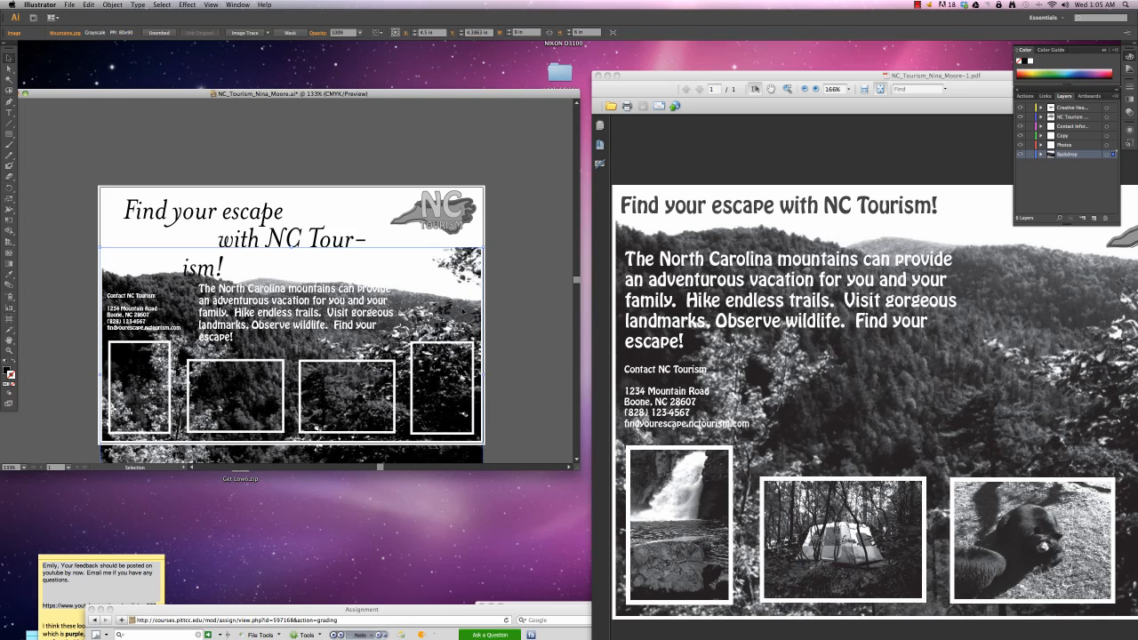
{"action": "key", "text": "Down"}
{"action": "key", "text": "Down"}
{"action": "key", "text": "Down"}
{"action": "key", "text": "Down"}
{"action": "key", "text": "Down"}
{"action": "key", "text": "Down"}
{"action": "key", "text": "Right"}
{"action": "key", "text": "Down"}
{"action": "key", "text": "Down"}
{"action": "key", "text": "Down"}
{"action": "key", "text": "Down"}
{"action": "key", "text": "Down"}
{"action": "key", "text": "Down"}
{"action": "key", "text": "Down"}
{"action": "key", "text": "Down"}
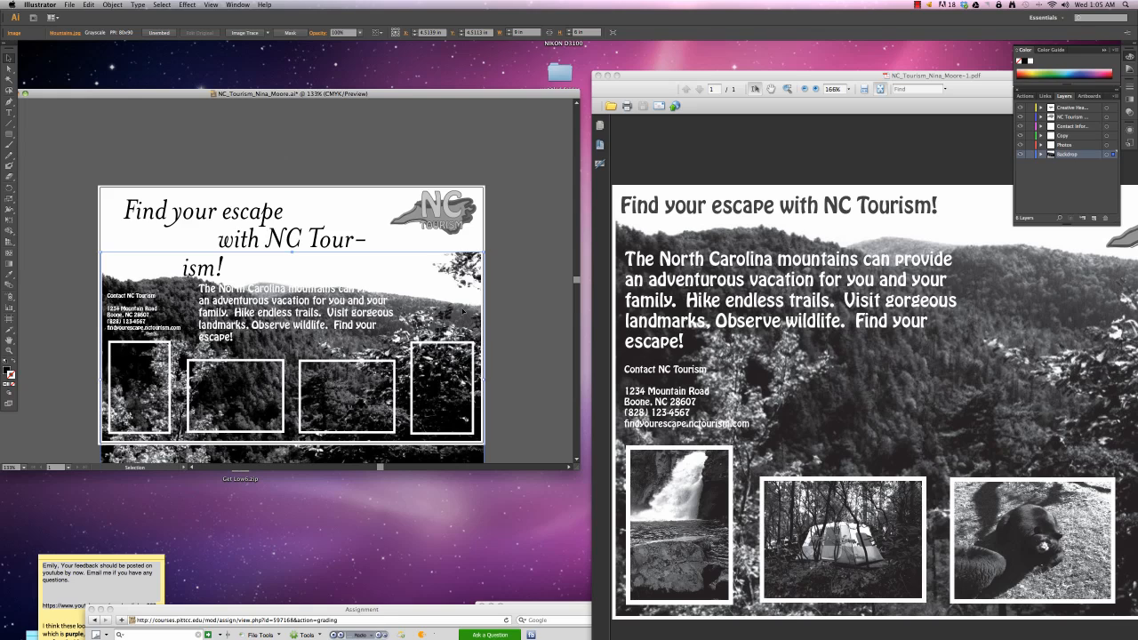
{"action": "key", "text": "Left"}
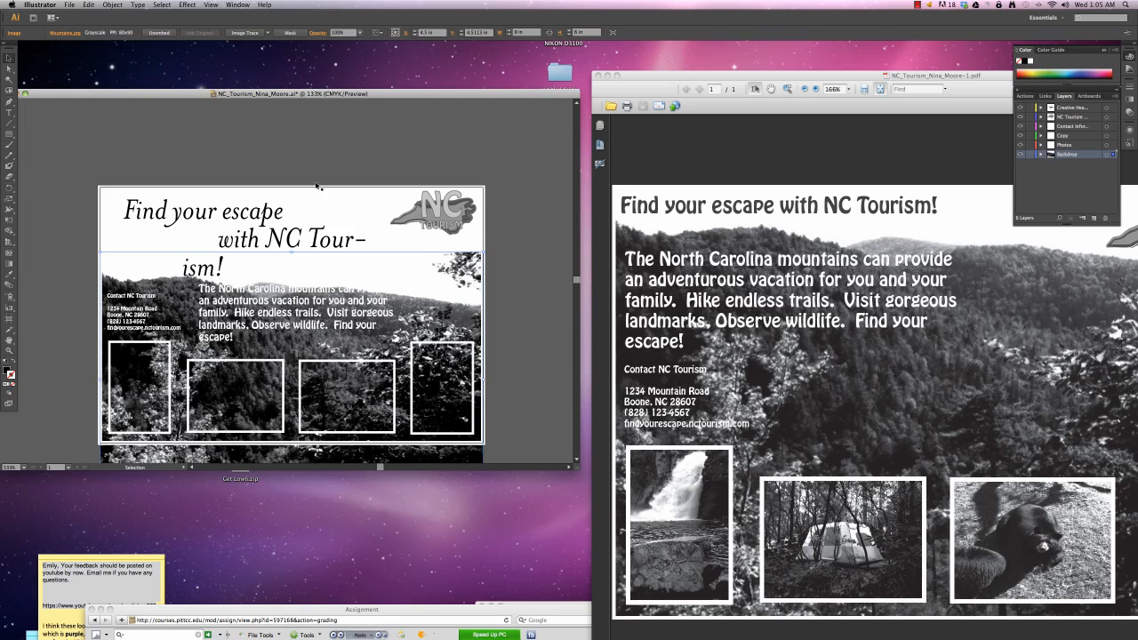
Widen the headline's text frame so "with NC Tourism!" fits on one line, and move the headline slightly down and left
{"action": "left_click", "coordinate": [267, 245]}
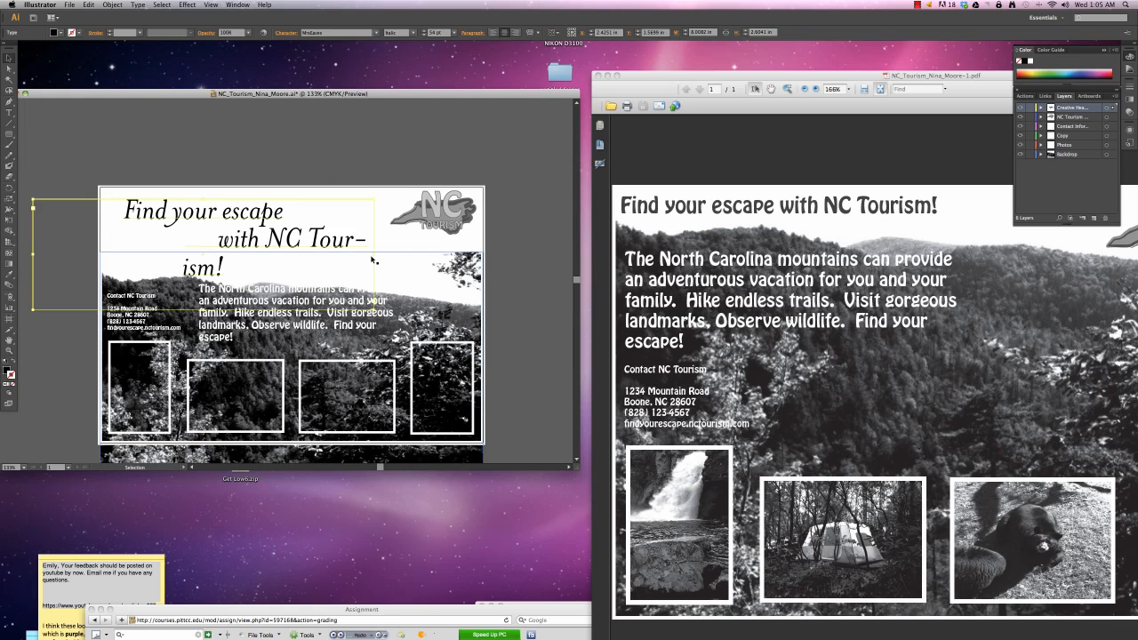
{"action": "left_click_drag", "start_coordinate": [374, 260], "coordinate": [405, 256]}
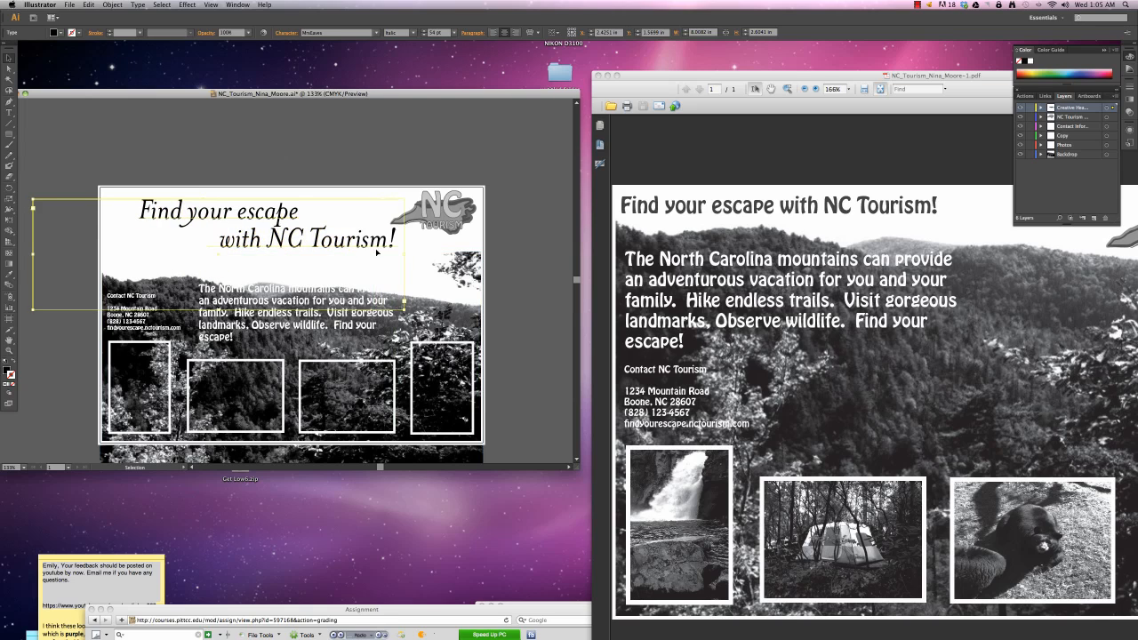
{"action": "left_click_drag", "start_coordinate": [276, 233], "coordinate": [264, 244]}
{"action": "left_click", "coordinate": [265, 132]}
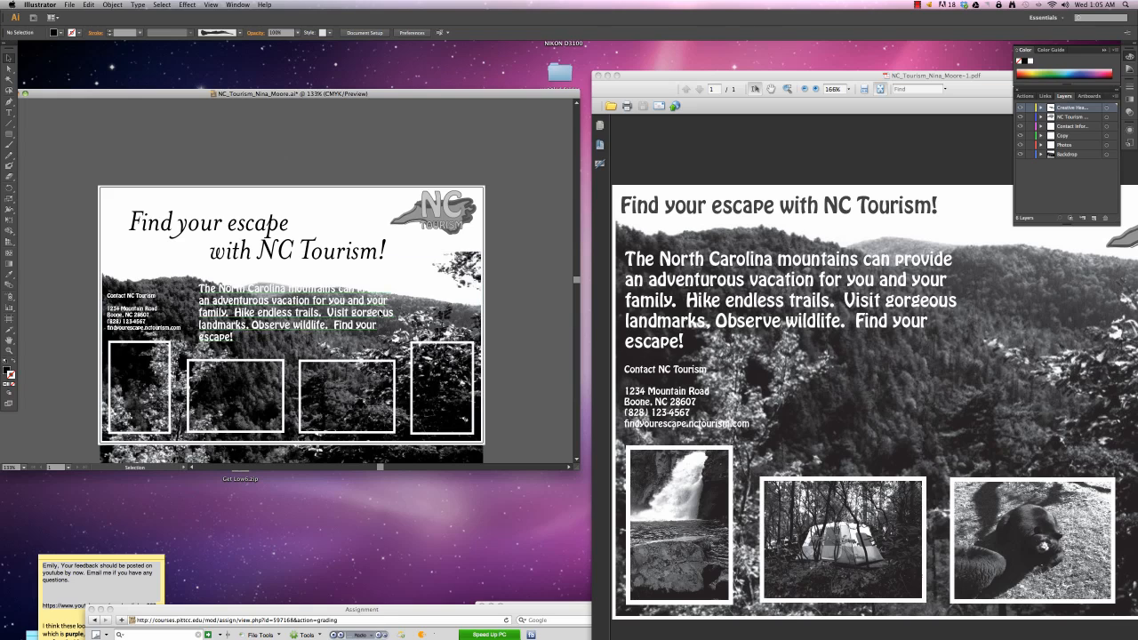
Reduce all of the body copy paragraph's text to 13 pt
{"action": "left_click", "coordinate": [383, 313]}
{"action": "double_click", "coordinate": [383, 313]}
{"action": "key", "text": "super+a"}
{"action": "key", "text": "super+shift+comma"}
{"action": "key", "text": "super+shift+comma"}
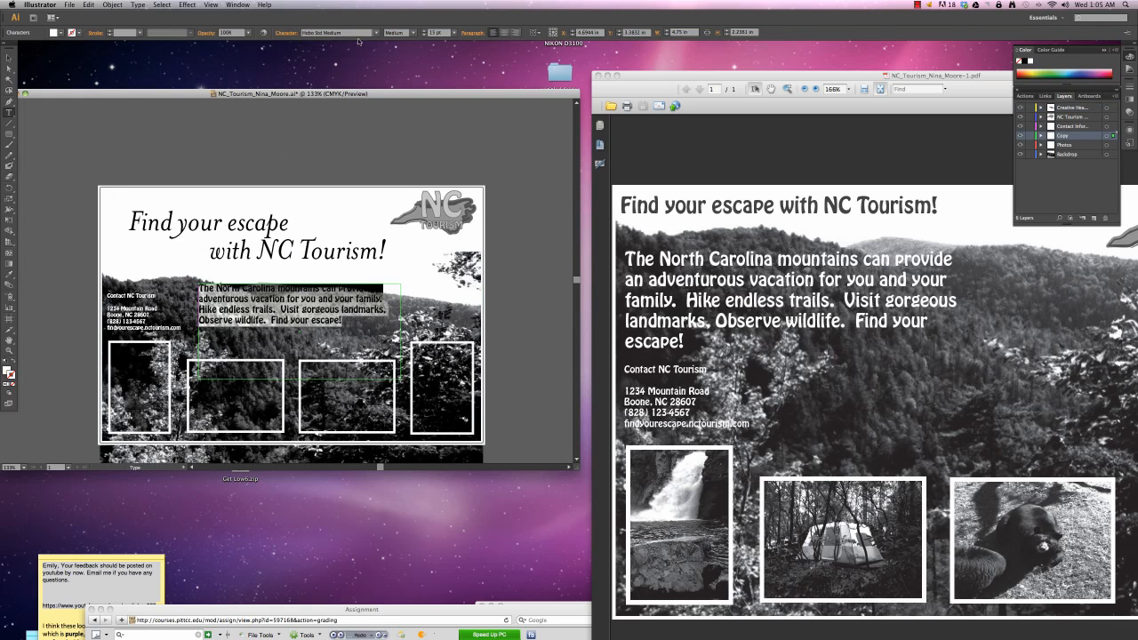
Change the body copy's font to MrsEaves in the Roman style
{"action": "left_click", "coordinate": [331, 32]}
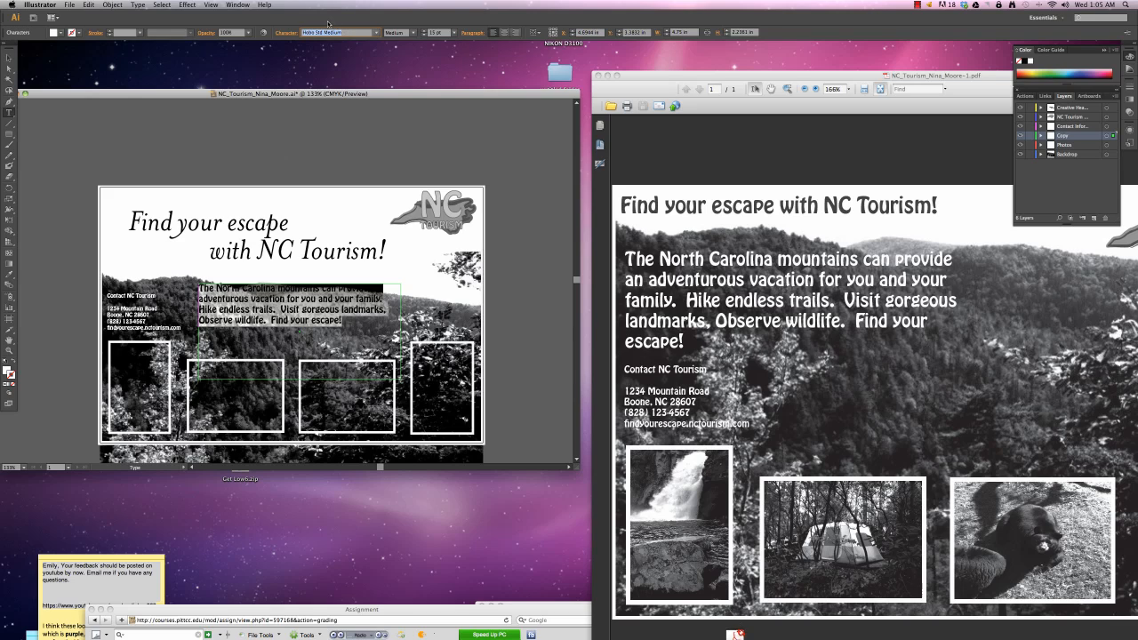
{"action": "type", "text": "Mesquite"}
{"action": "key", "text": "Return"}
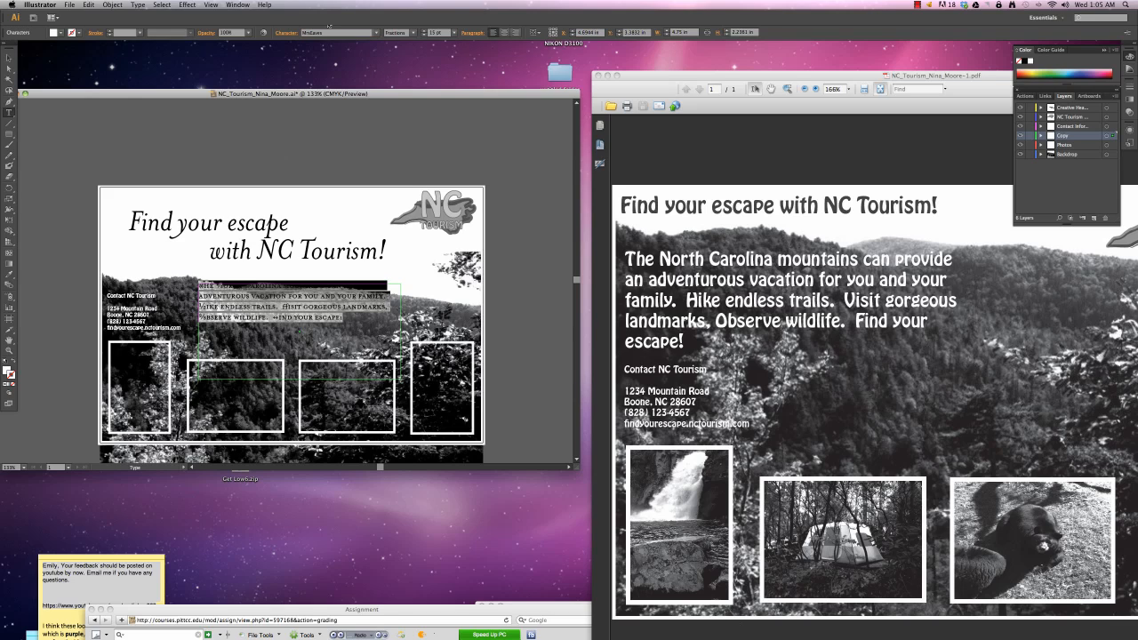
{"action": "left_click", "coordinate": [412, 32]}
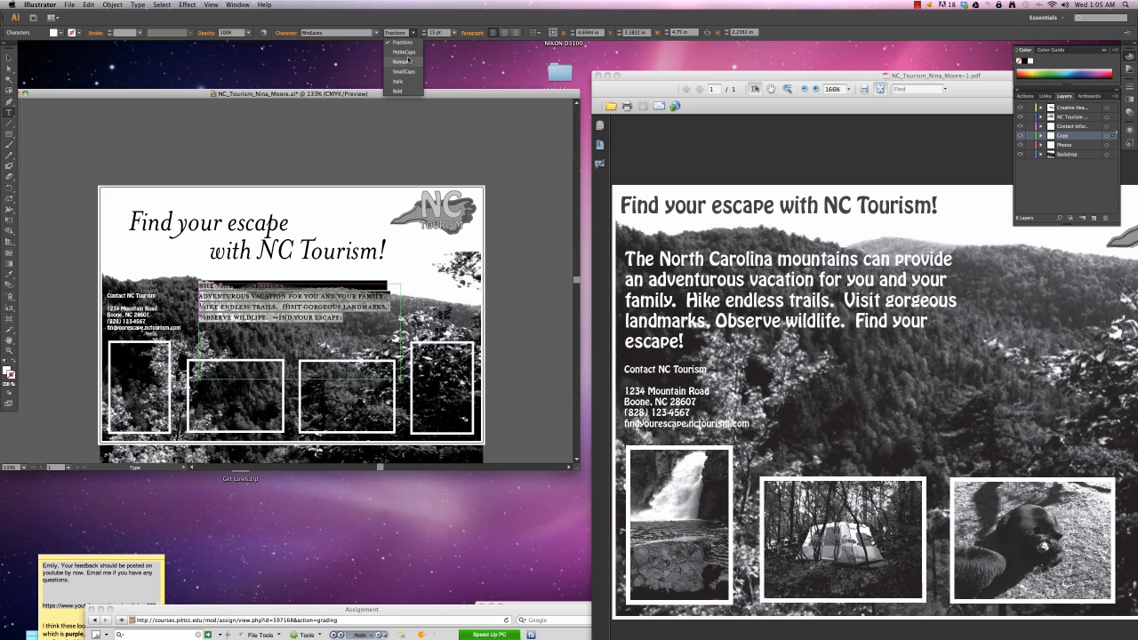
{"action": "left_click", "coordinate": [409, 66]}
Lower the backdrop photo to just below the headline, and reposition and shrink the document window beside the PDF
{"action": "left_click", "coordinate": [9, 57]}
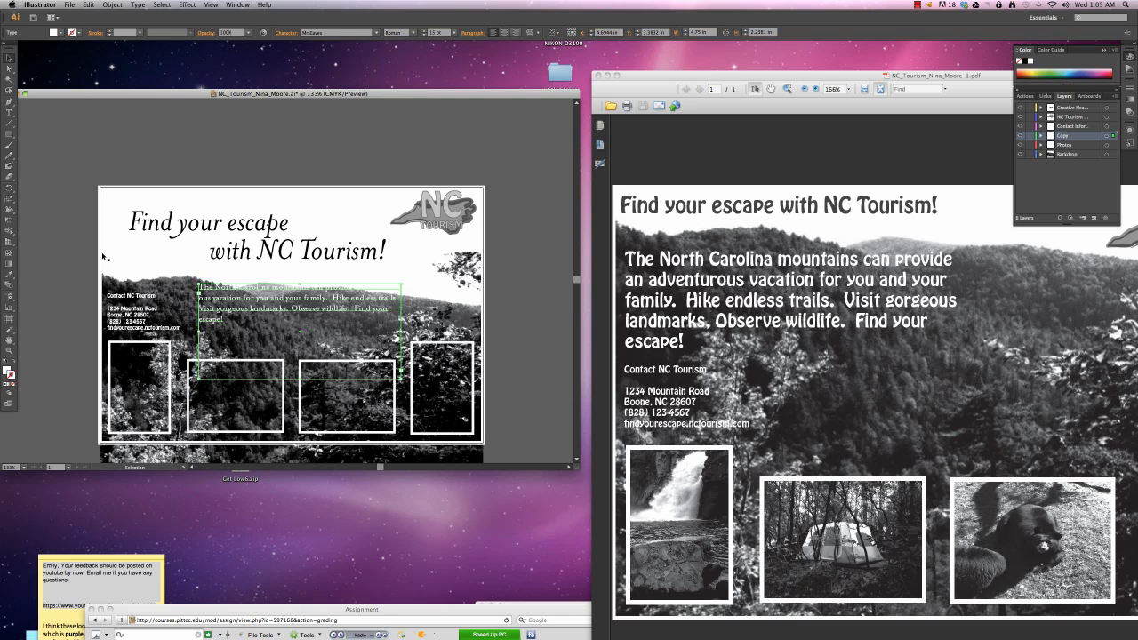
{"action": "left_click", "coordinate": [169, 294]}
{"action": "left_click_drag", "start_coordinate": [169, 293], "coordinate": [170, 302]}
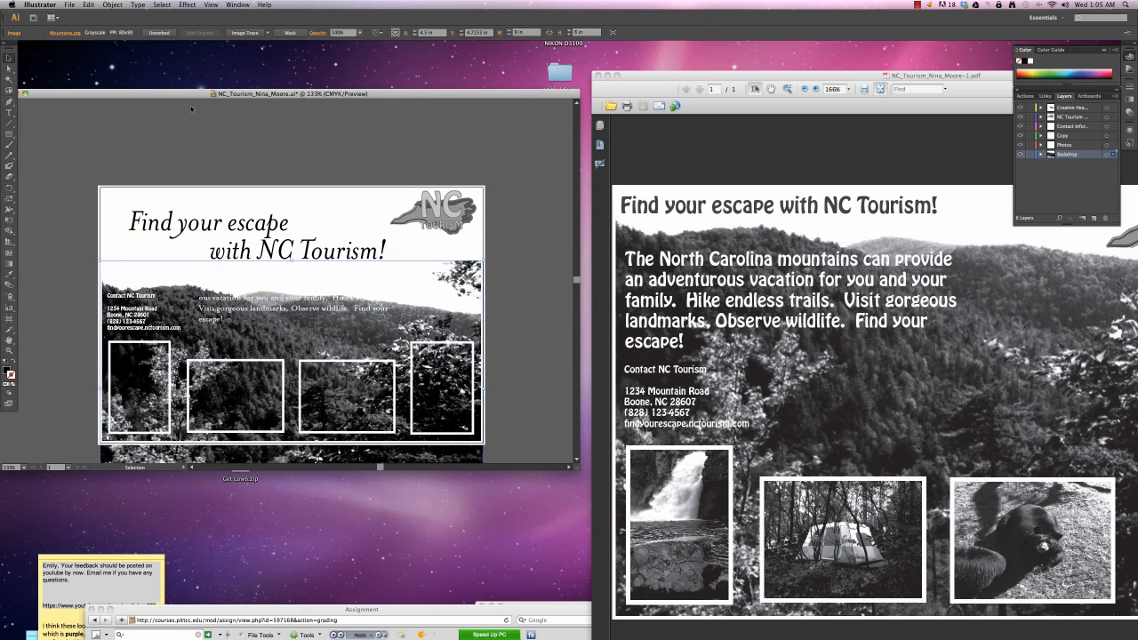
{"action": "left_click_drag", "start_coordinate": [210, 94], "coordinate": [232, 96]}
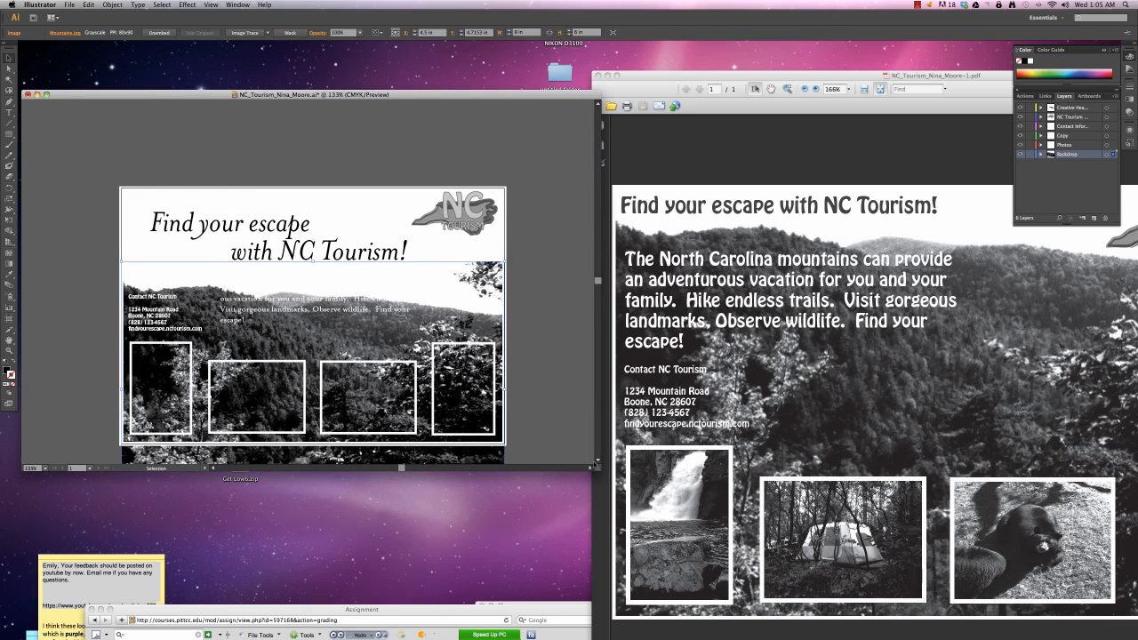
{"action": "left_click_drag", "start_coordinate": [599, 469], "coordinate": [589, 455]}
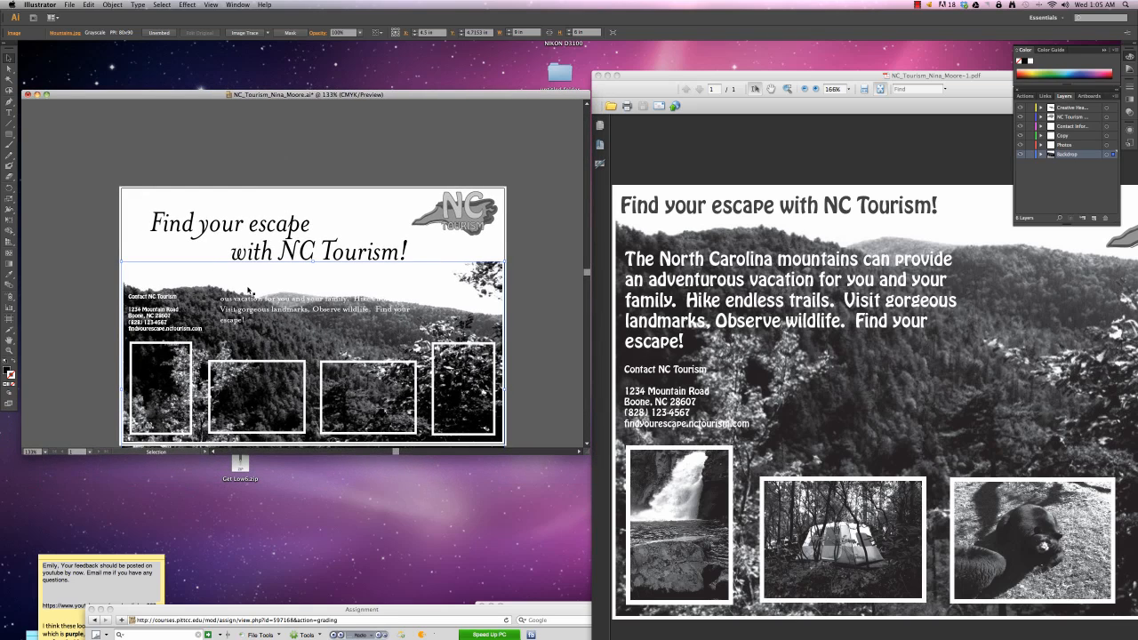
Set the body copy to a black fill with no stroke, and move it up into the photo's white sky
{"action": "left_click", "coordinate": [283, 299]}
{"action": "triple_click", "coordinate": [283, 300]}
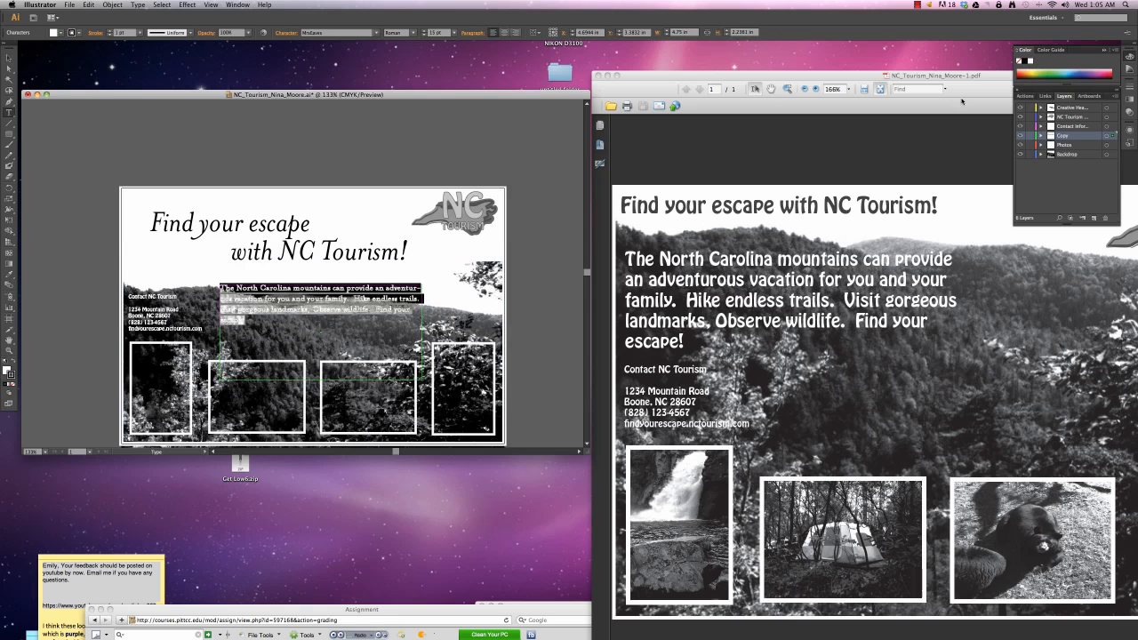
{"action": "left_click", "coordinate": [9, 57]}
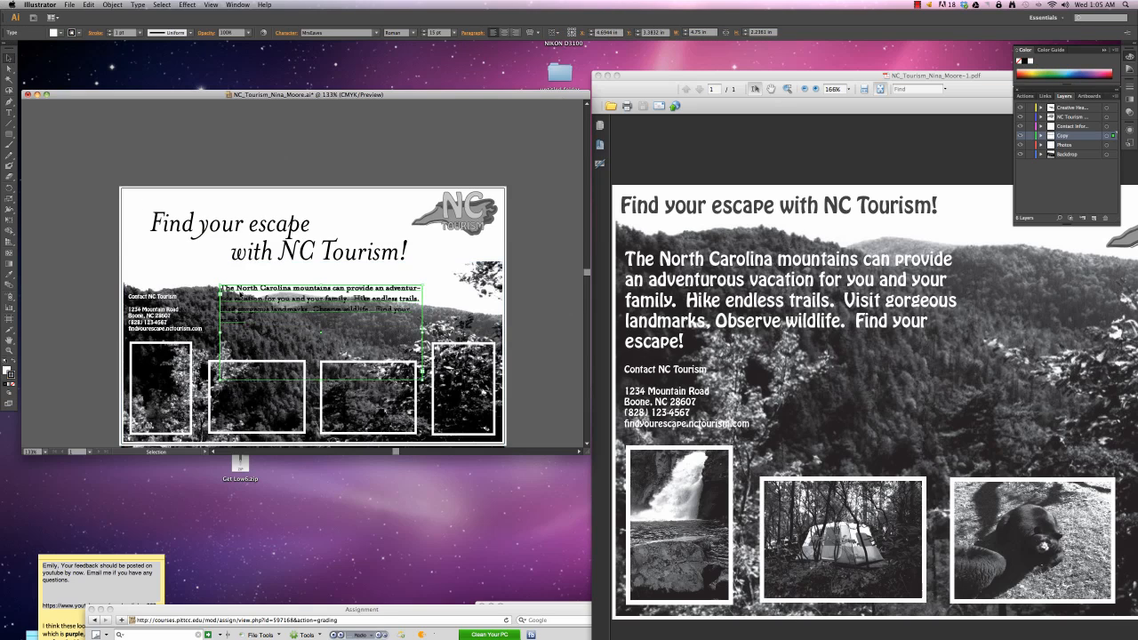
{"action": "left_click_drag", "start_coordinate": [240, 295], "coordinate": [245, 277]}
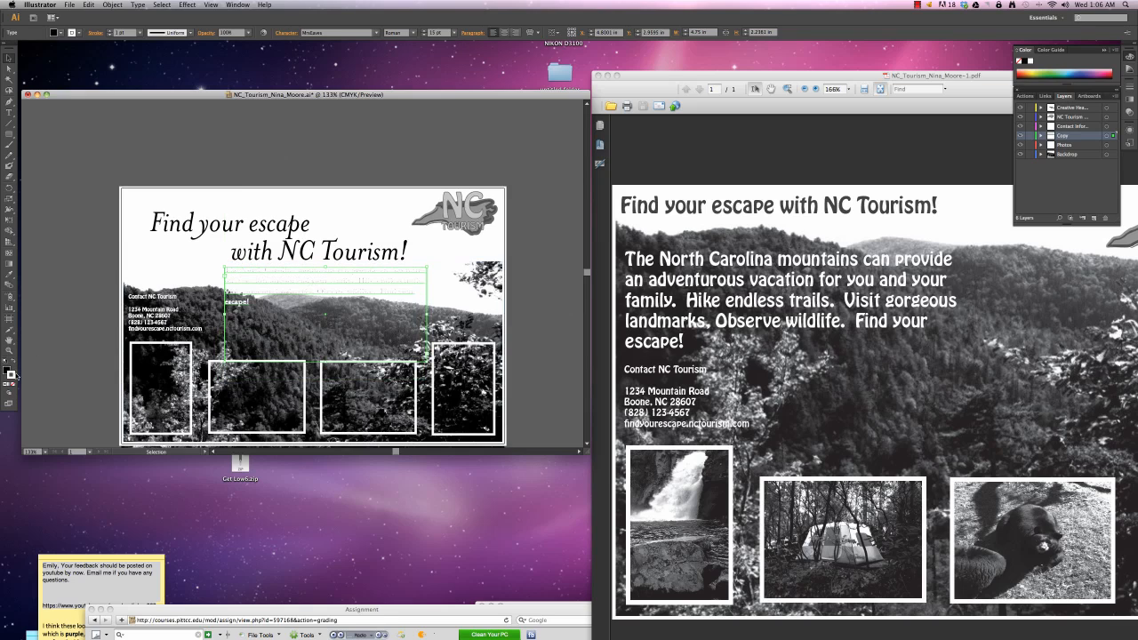
{"action": "left_click", "coordinate": [13, 384]}
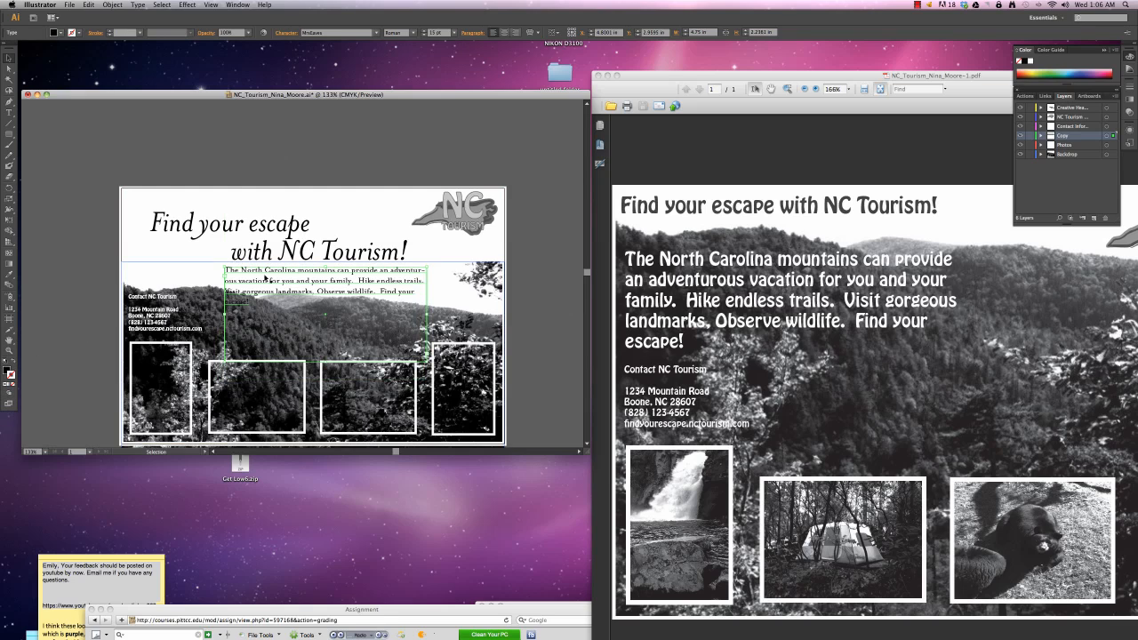
Align the body copy's left edge with the headline's second line and widen its frame to about 5.66 in
{"action": "left_click_drag", "start_coordinate": [265, 279], "coordinate": [270, 279]}
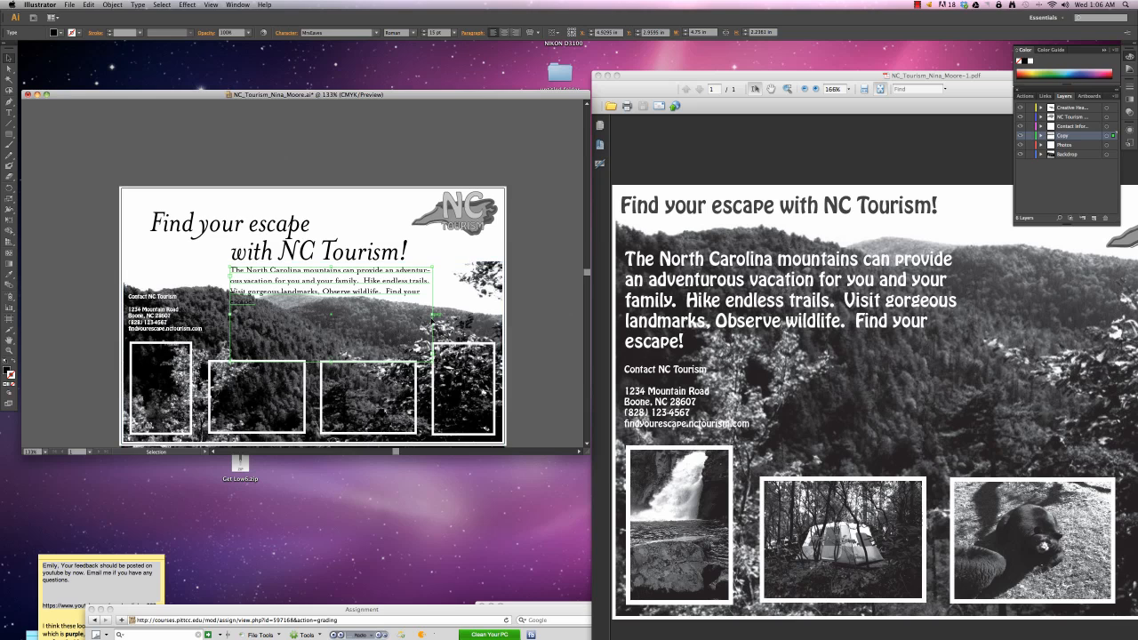
{"action": "left_click_drag", "start_coordinate": [433, 313], "coordinate": [471, 315]}
Close the YouTube publishing dialog in Camtasia and minimize its window
{"action": "key", "text": "super+shift+2"}
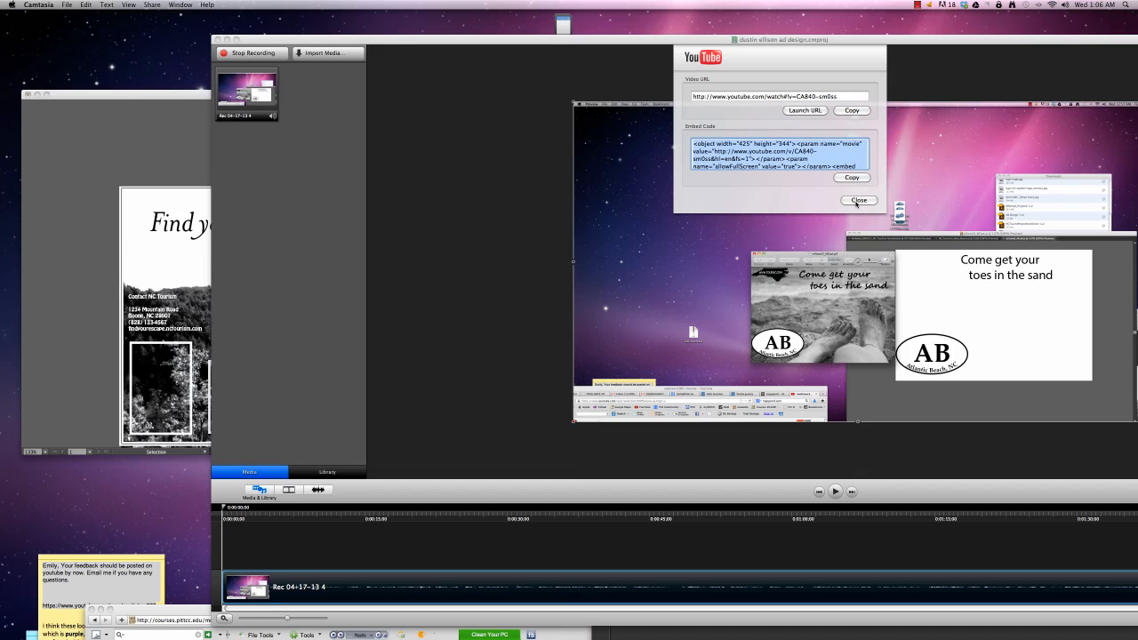
{"action": "left_click", "coordinate": [858, 201]}
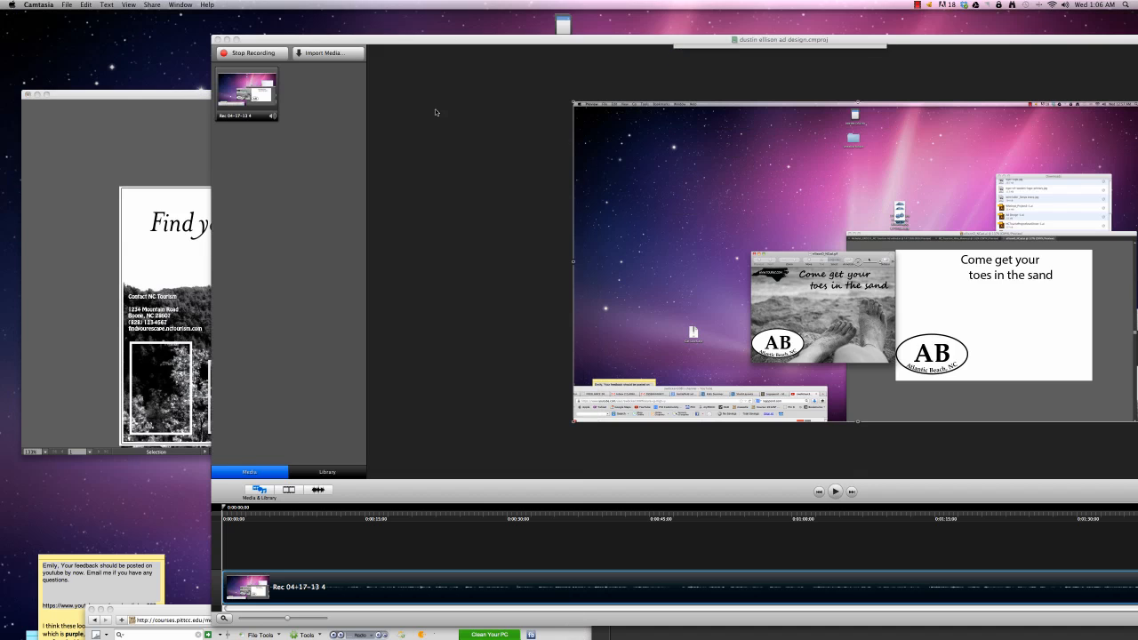
{"action": "left_click", "coordinate": [228, 40]}
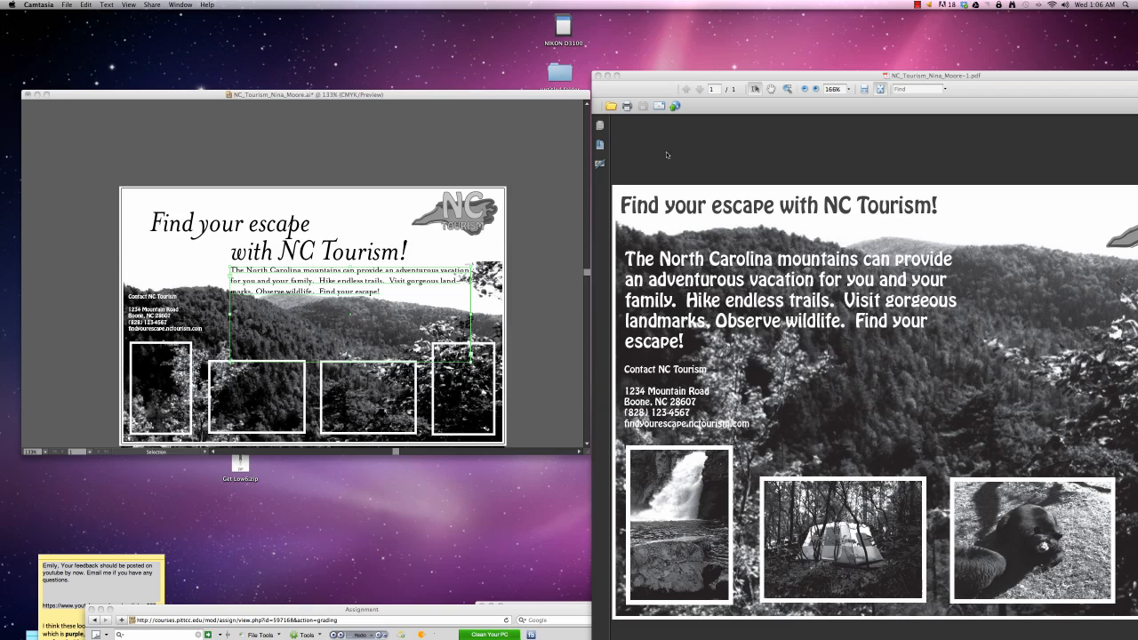
Move the headline straight up, and raise the body copy to sit just beneath it
{"action": "left_click", "coordinate": [382, 237]}
{"action": "left_click", "coordinate": [267, 238]}
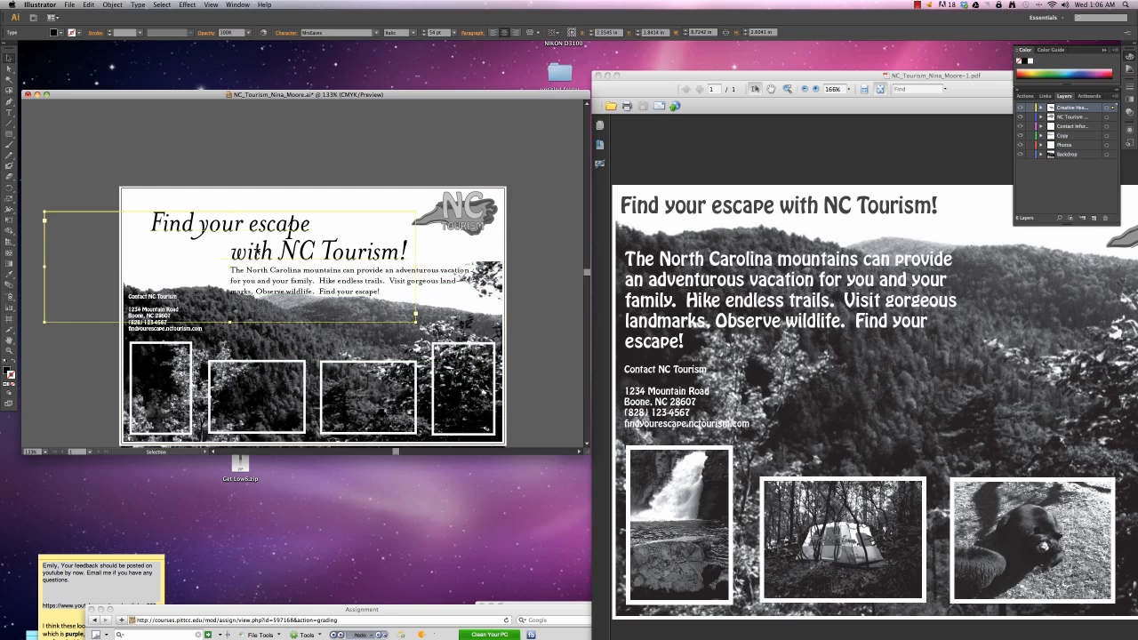
{"action": "left_click_drag", "start_coordinate": [257, 252], "coordinate": [269, 238]}
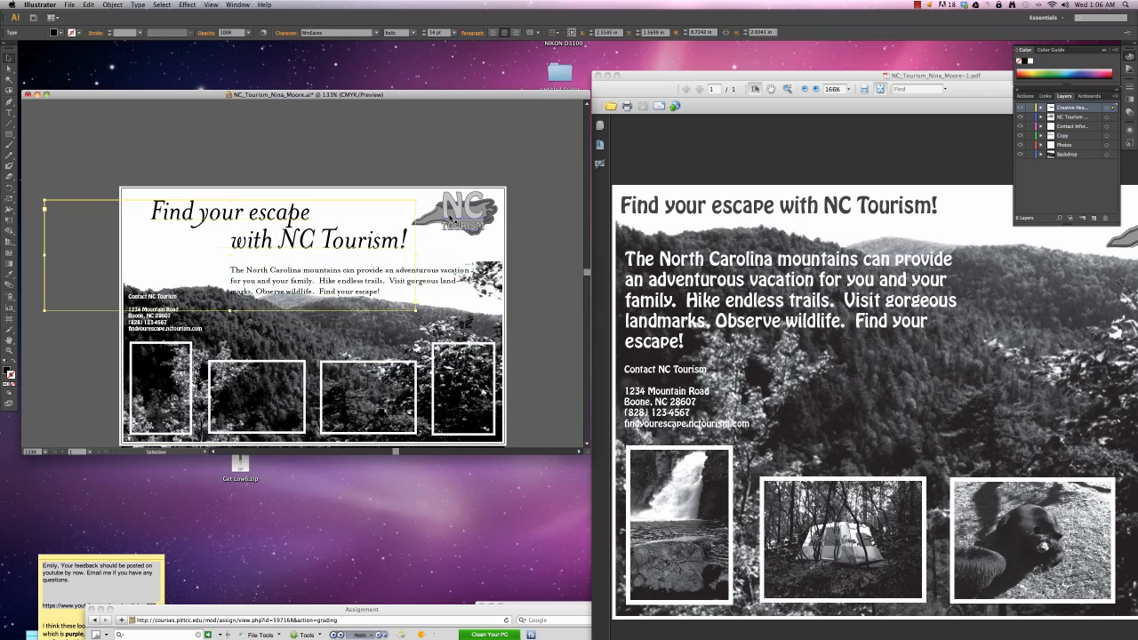
{"action": "left_click_drag", "start_coordinate": [338, 281], "coordinate": [339, 266]}
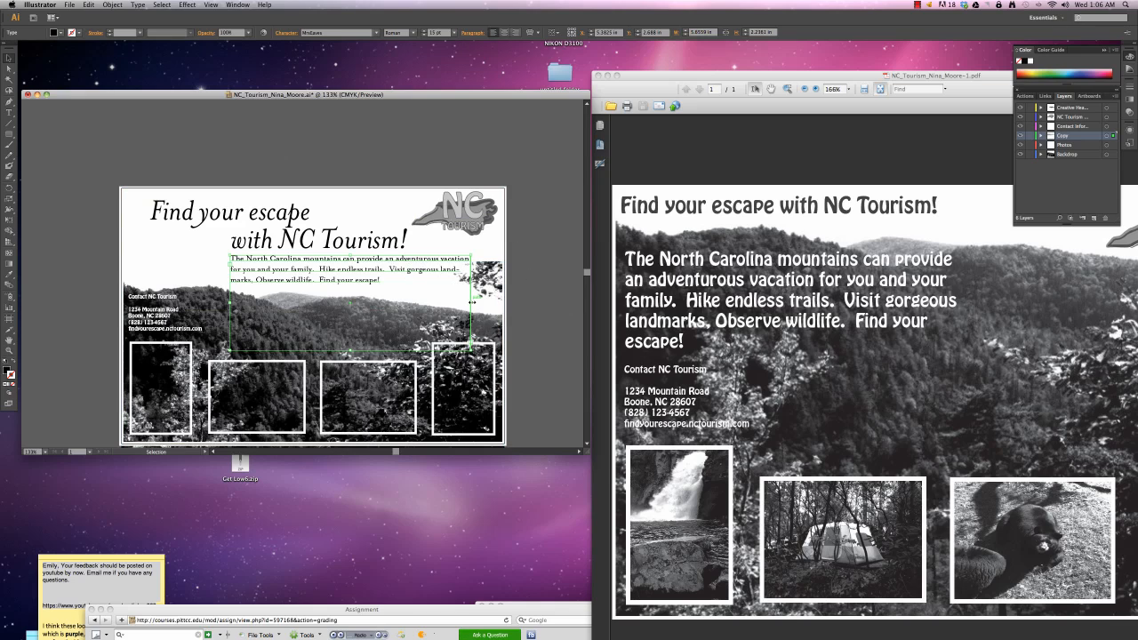
Narrow the body copy's text frame from its right side so the lines rewrap beneath the headline
{"action": "left_click_drag", "start_coordinate": [473, 302], "coordinate": [448, 303]}
{"action": "left_click", "coordinate": [561, 289]}
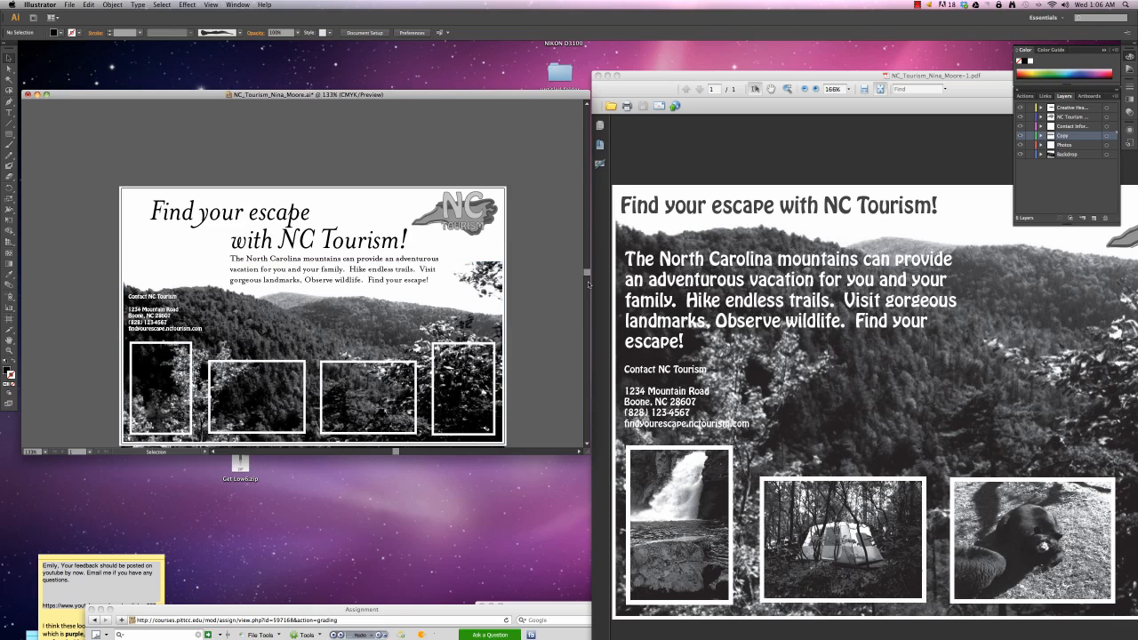
{"action": "left_click_drag", "start_coordinate": [586, 272], "coordinate": [586, 283]}
{"action": "key", "text": "super+0"}
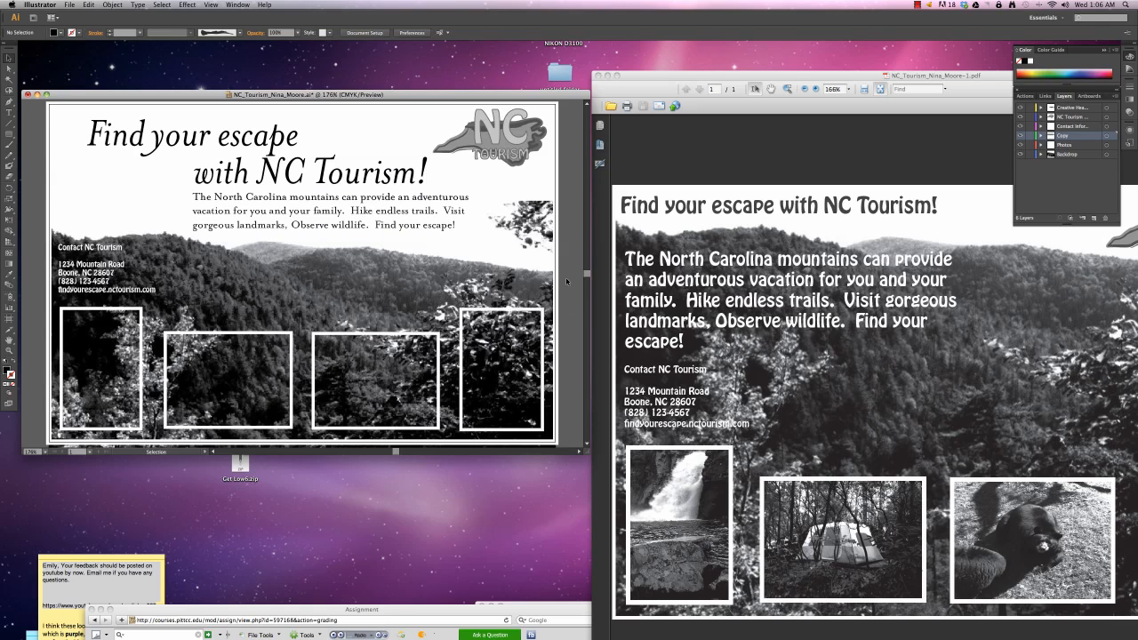
Move the four photo frames and the contact information together straight up by about 0.5 in
{"action": "left_click_drag", "start_coordinate": [103, 271], "coordinate": [121, 419]}
{"action": "key", "text": "super+z"}
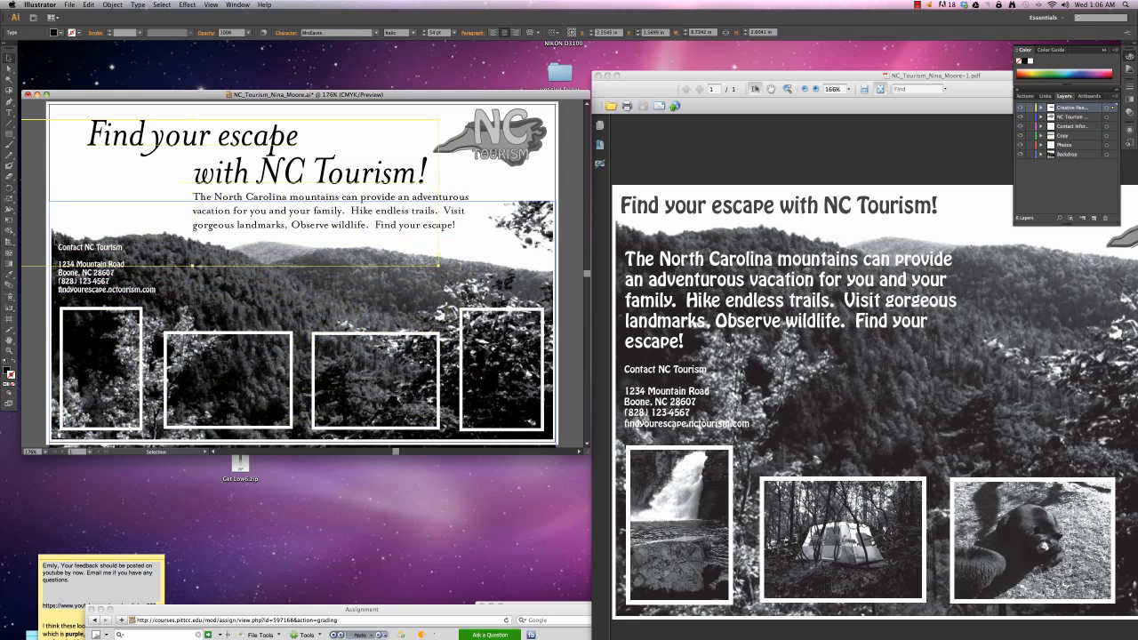
{"action": "left_click", "coordinate": [102, 331]}
{"action": "left_click", "coordinate": [102, 331]}
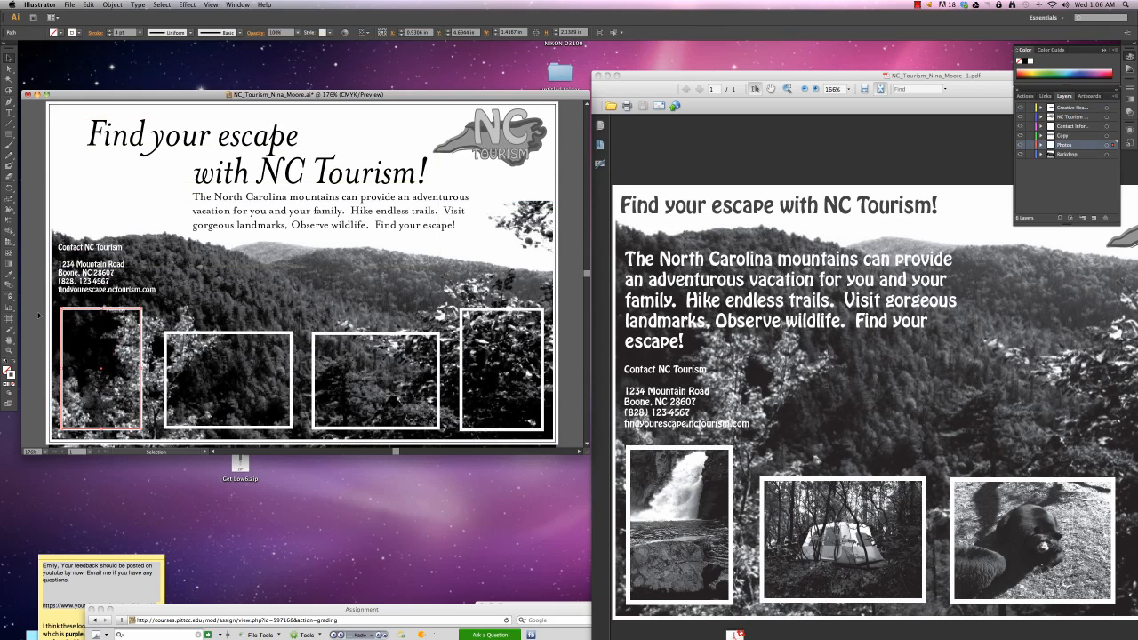
{"action": "key", "text": "super+a"}
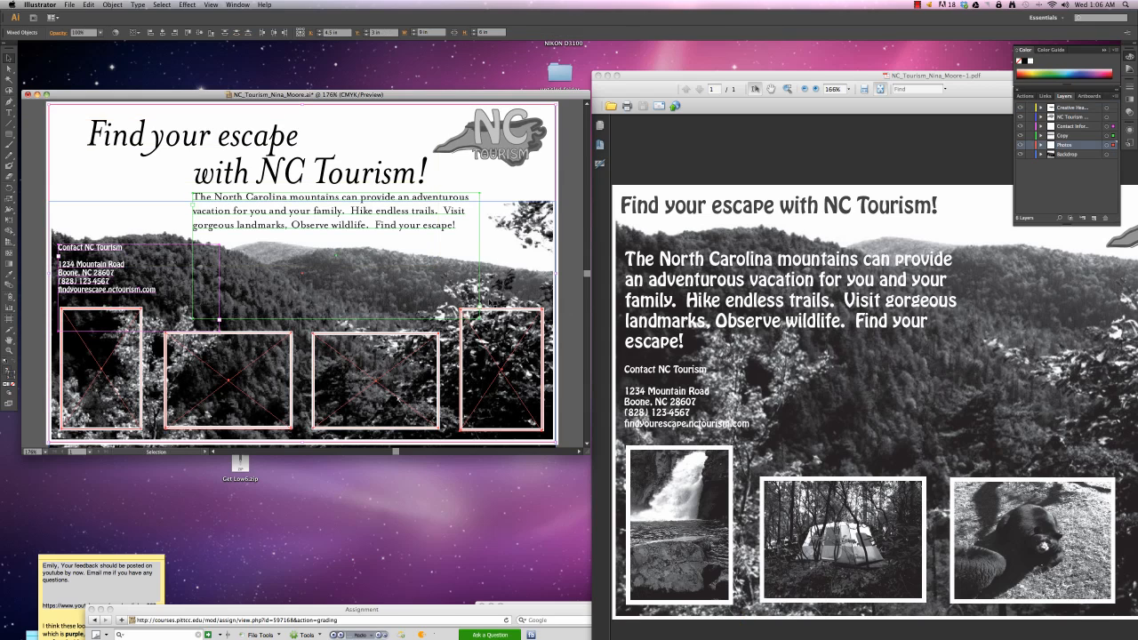
{"action": "left_click", "coordinate": [442, 209], "text": "shift"}
{"action": "left_click", "coordinate": [557, 266], "text": "shift"}
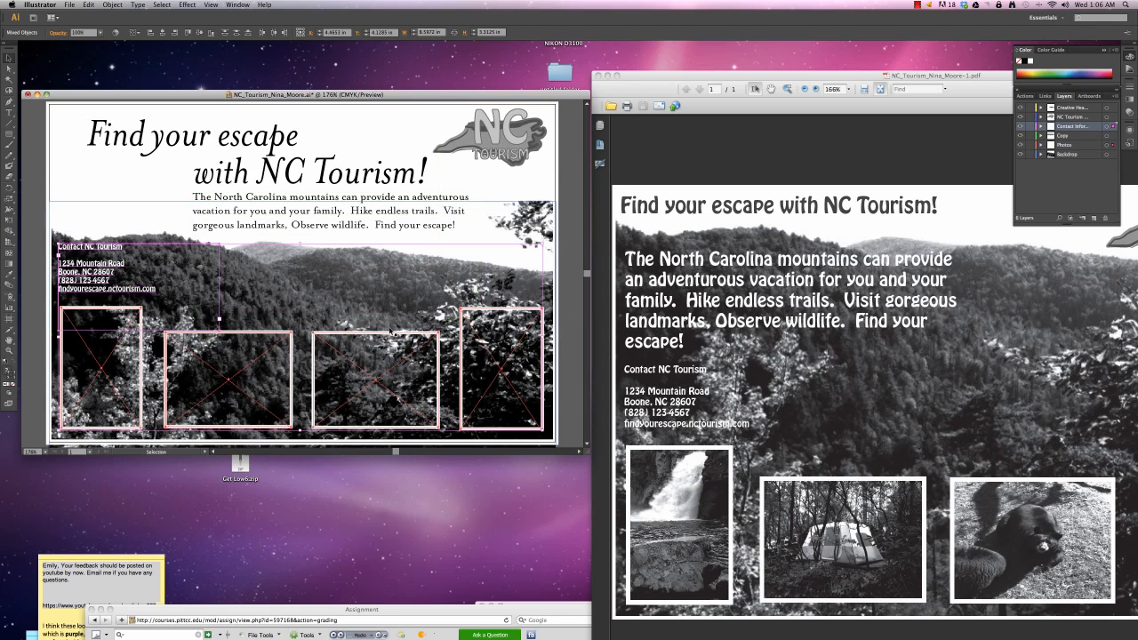
{"action": "key", "text": "Up"}
{"action": "key", "text": "Up"}
{"action": "key", "text": "Up"}
{"action": "key", "text": "Up"}
{"action": "key", "text": "Up"}
{"action": "key", "text": "Up"}
{"action": "key", "text": "Up"}
{"action": "key", "text": "Up"}
{"action": "key", "text": "Up"}
{"action": "key", "text": "Up"}
{"action": "key", "text": "Up"}
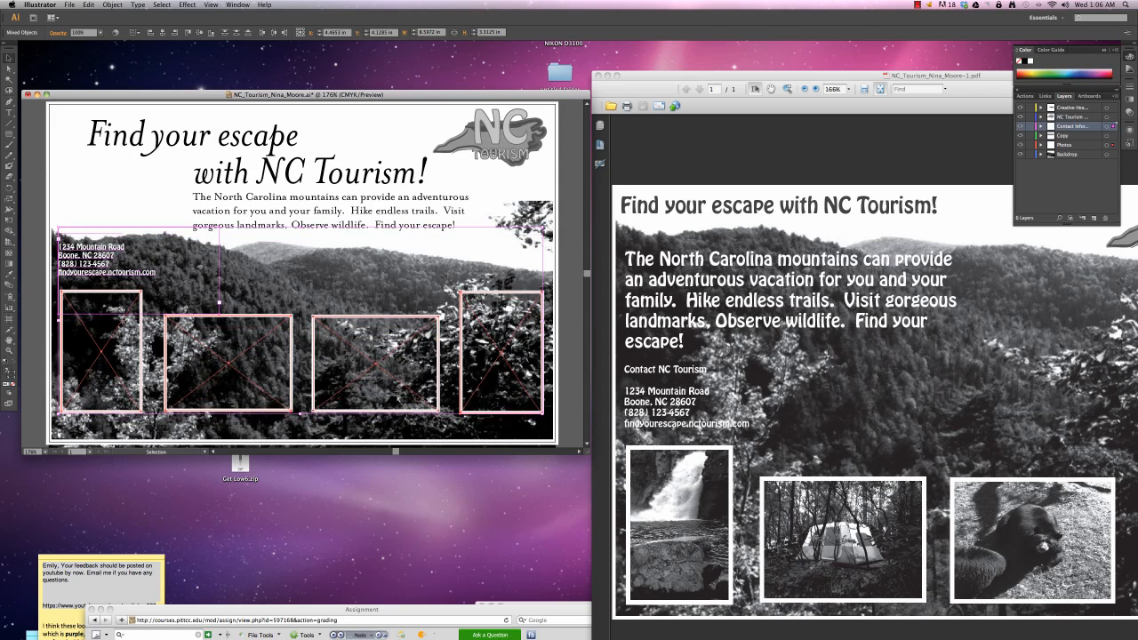
{"action": "key", "text": "Up"}
{"action": "key", "text": "Up"}
{"action": "key", "text": "Up"}
{"action": "key", "text": "Up"}
{"action": "key", "text": "Up"}
{"action": "key", "text": "Up"}
{"action": "key", "text": "Up"}
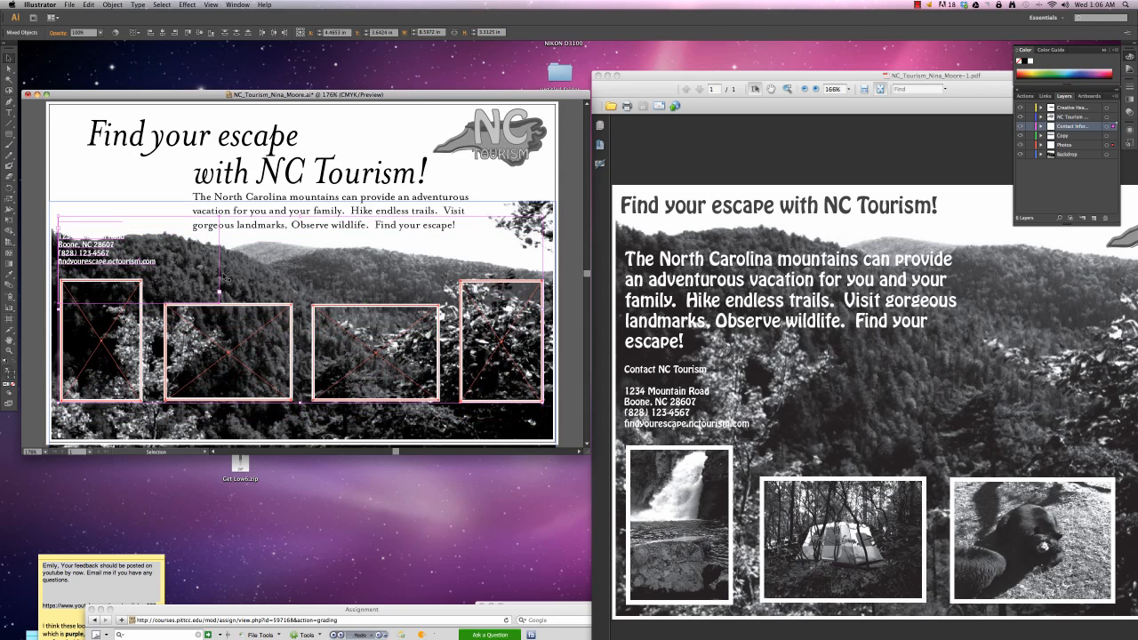
{"action": "left_click", "coordinate": [35, 267]}
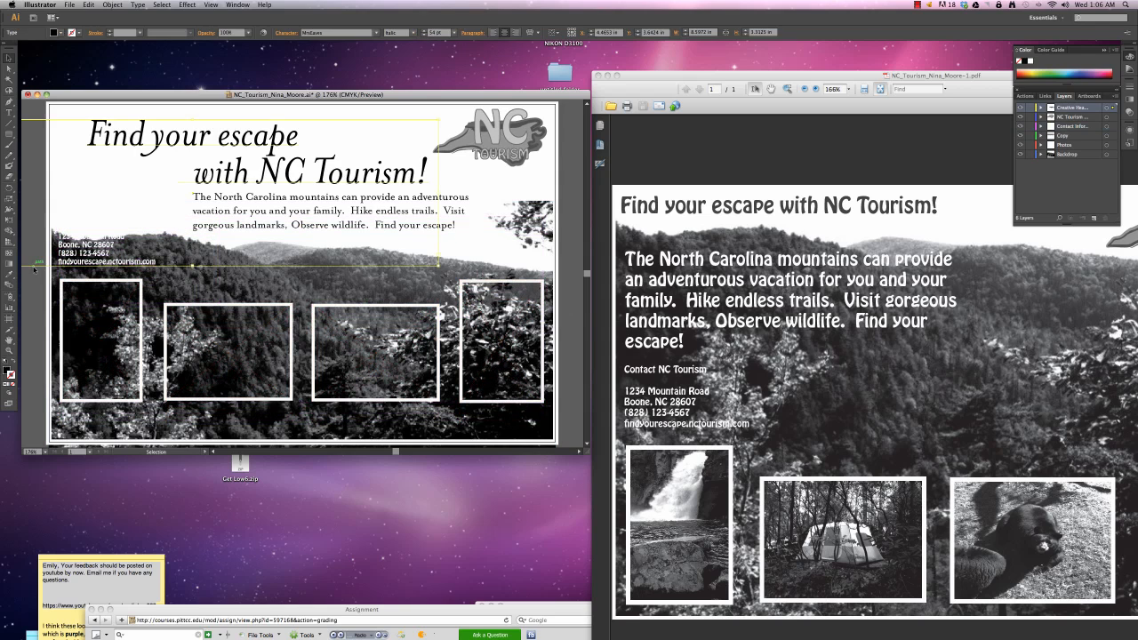
Draw a black rectangle about 9 in wide and 0.44 in high as a band across the ad's bottom edge
{"action": "left_click", "coordinate": [9, 112]}
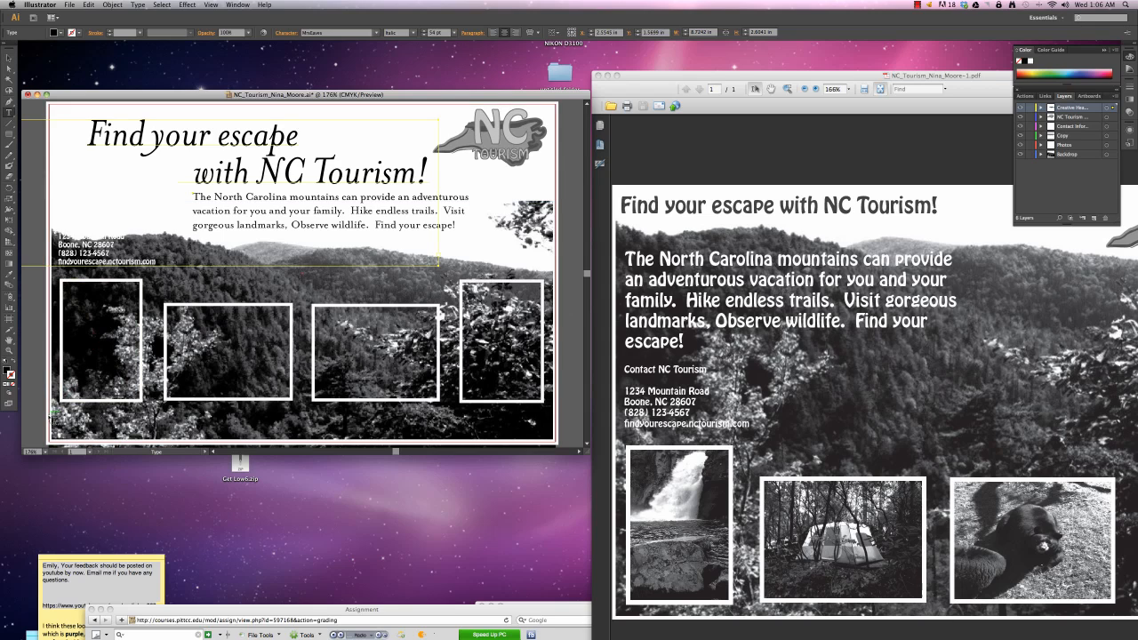
{"action": "left_click", "coordinate": [38, 418]}
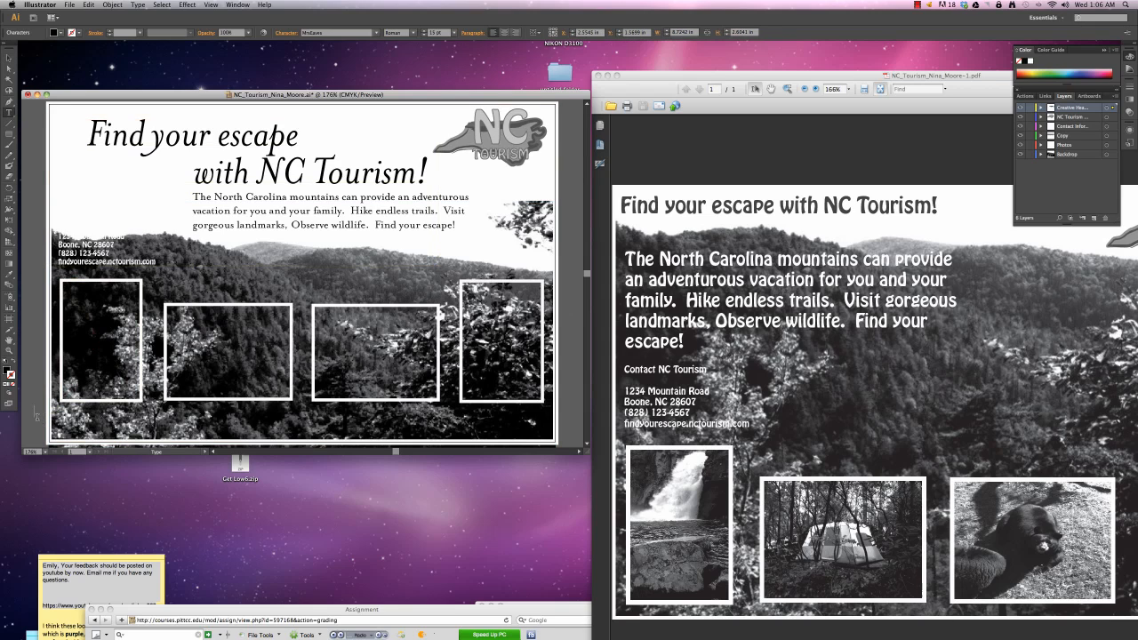
{"action": "left_click", "coordinate": [9, 133]}
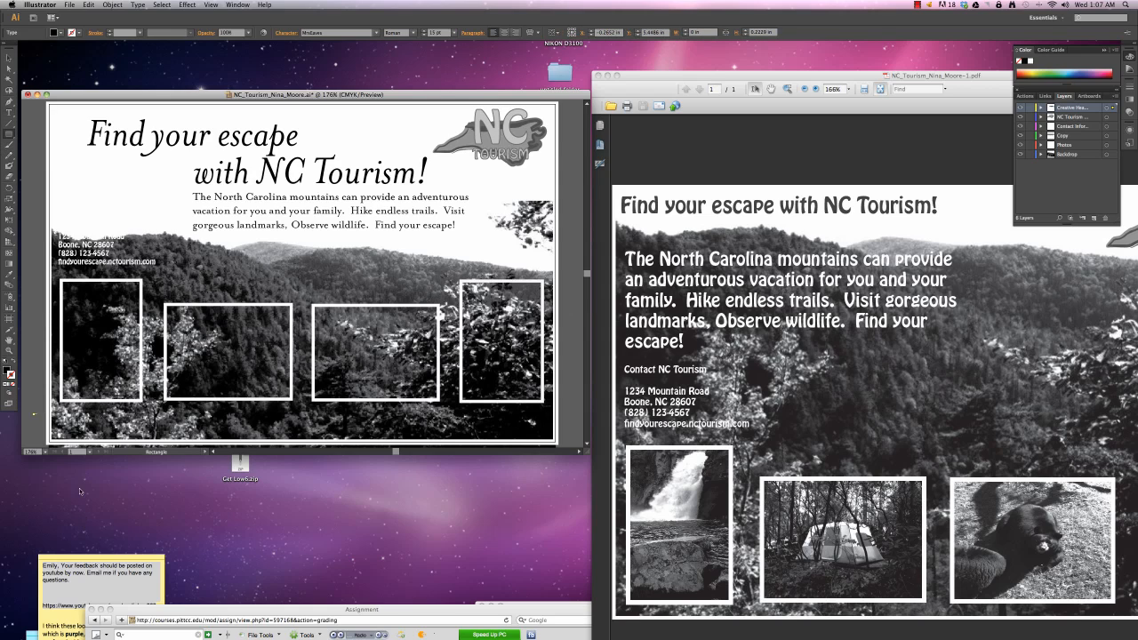
{"action": "left_click_drag", "start_coordinate": [52, 416], "coordinate": [508, 266]}
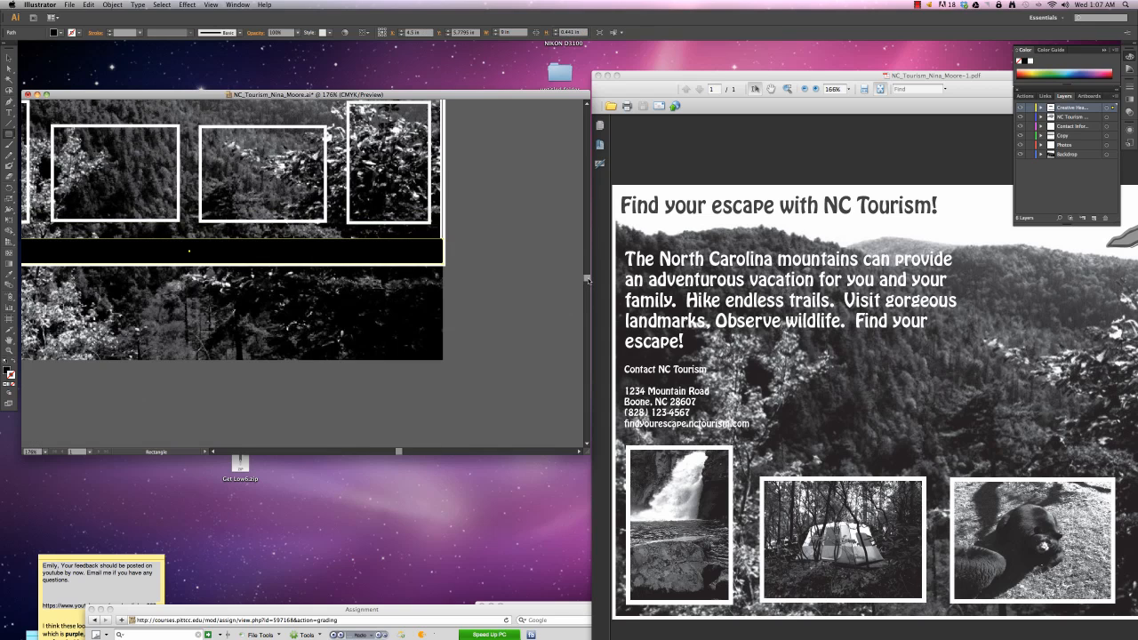
Move the contact information text down onto the black band at the bottom of the ad
{"action": "scroll", "coordinate": [587, 280], "scroll_direction": "up", "scroll_amount": 5}
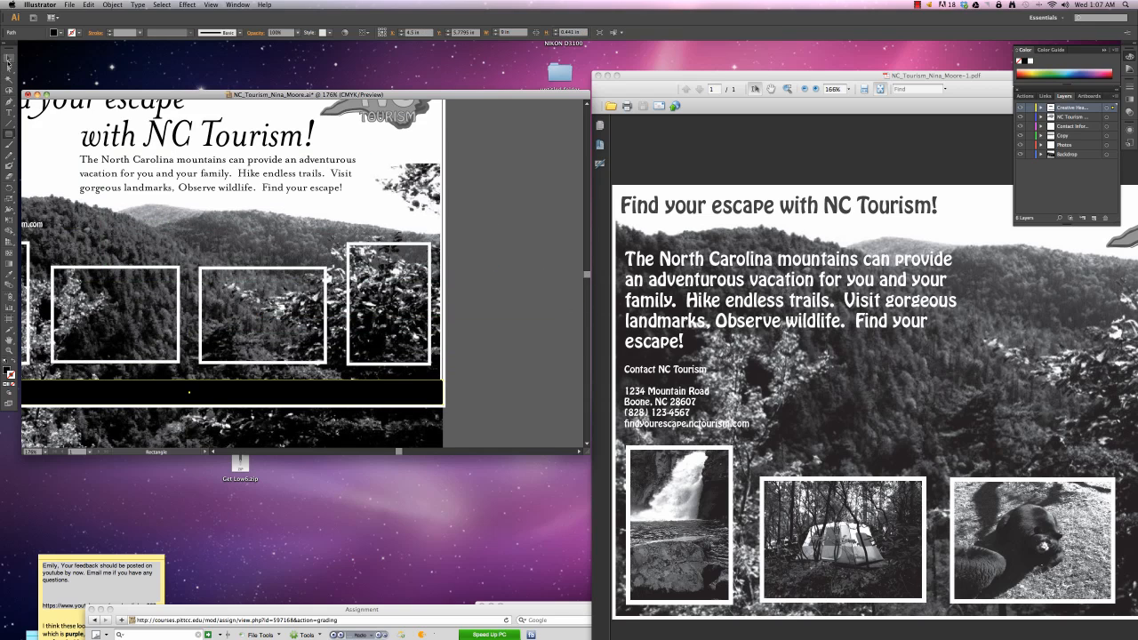
{"action": "left_click", "coordinate": [8, 60]}
{"action": "left_click_drag", "start_coordinate": [368, 95], "coordinate": [451, 85]}
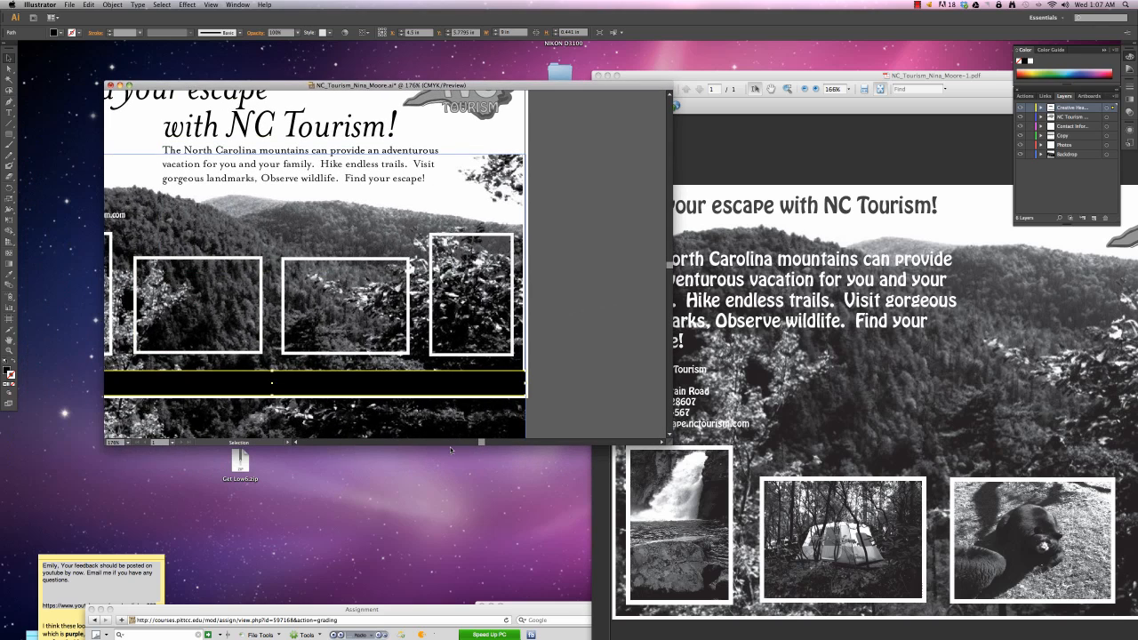
{"action": "scroll", "coordinate": [480, 443], "scroll_direction": "left", "scroll_amount": 5}
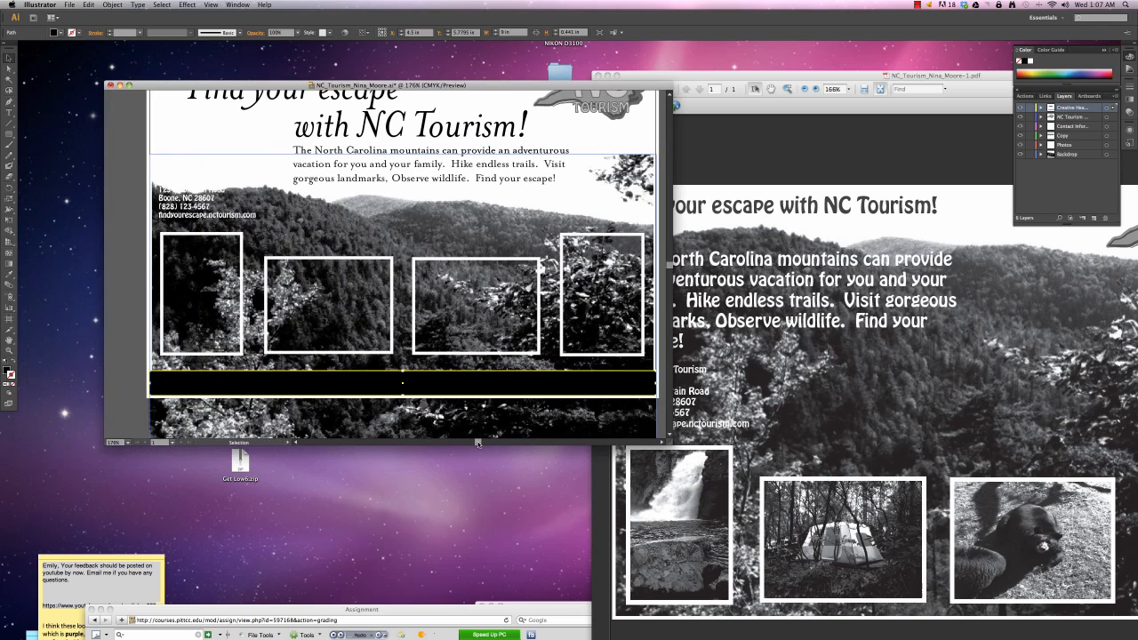
{"action": "left_click", "coordinate": [235, 220]}
{"action": "left_click_drag", "start_coordinate": [234, 220], "coordinate": [247, 428]}
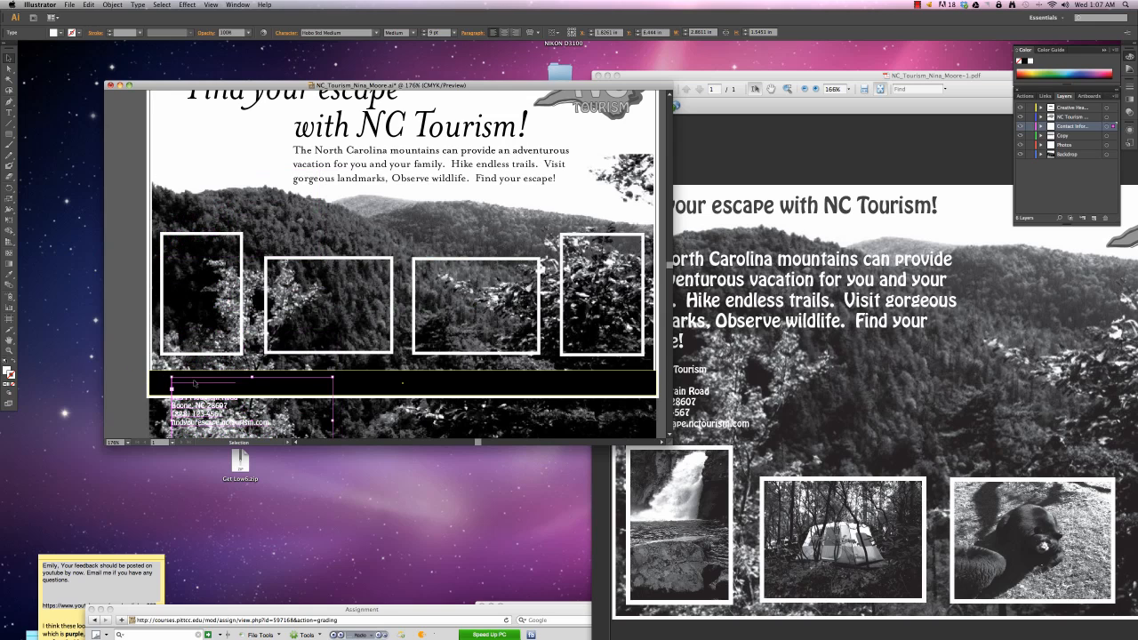
Try giving the contact heading and address text a white stroke, and set the stroke back to none
{"action": "double_click", "coordinate": [194, 383]}
{"action": "left_click_drag", "start_coordinate": [173, 380], "coordinate": [238, 398]}
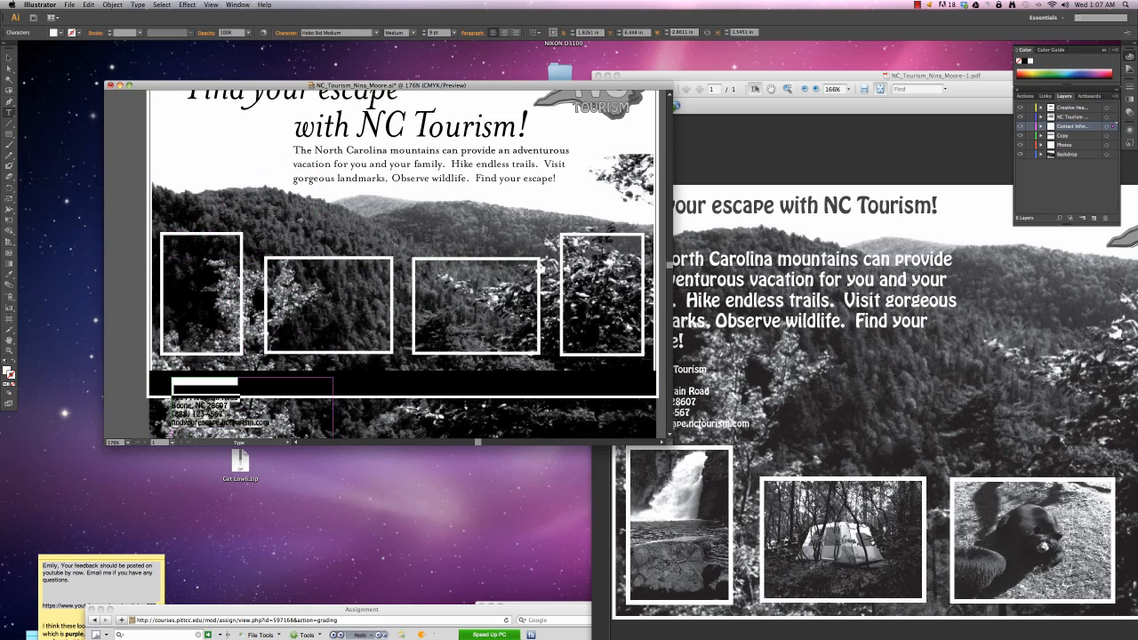
{"action": "left_click", "coordinate": [1030, 62]}
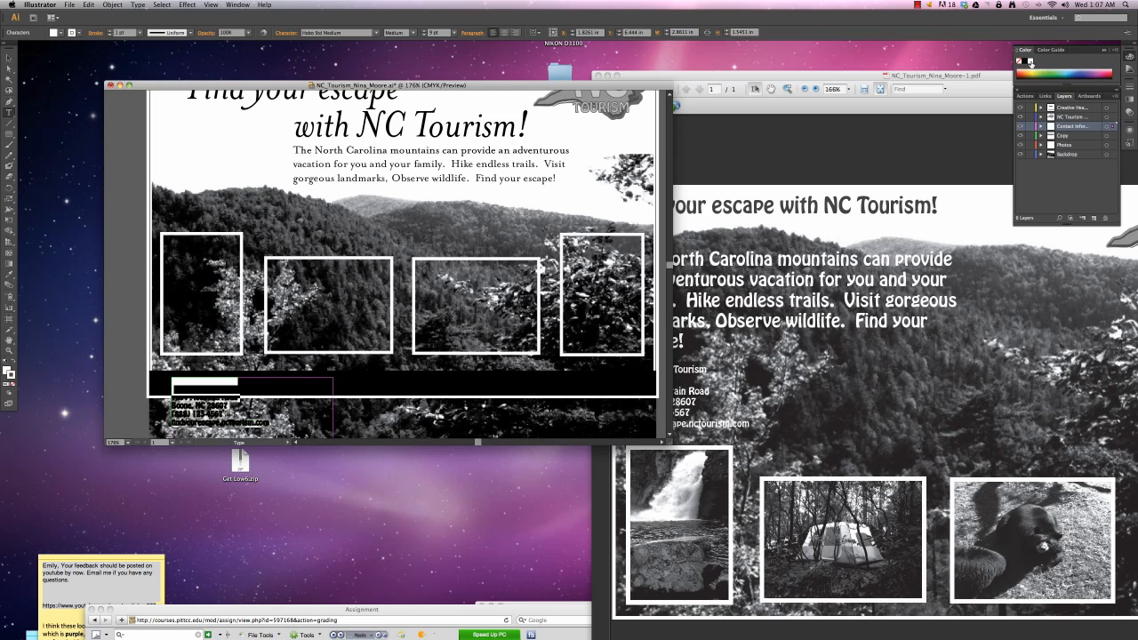
{"action": "left_click", "coordinate": [13, 384]}
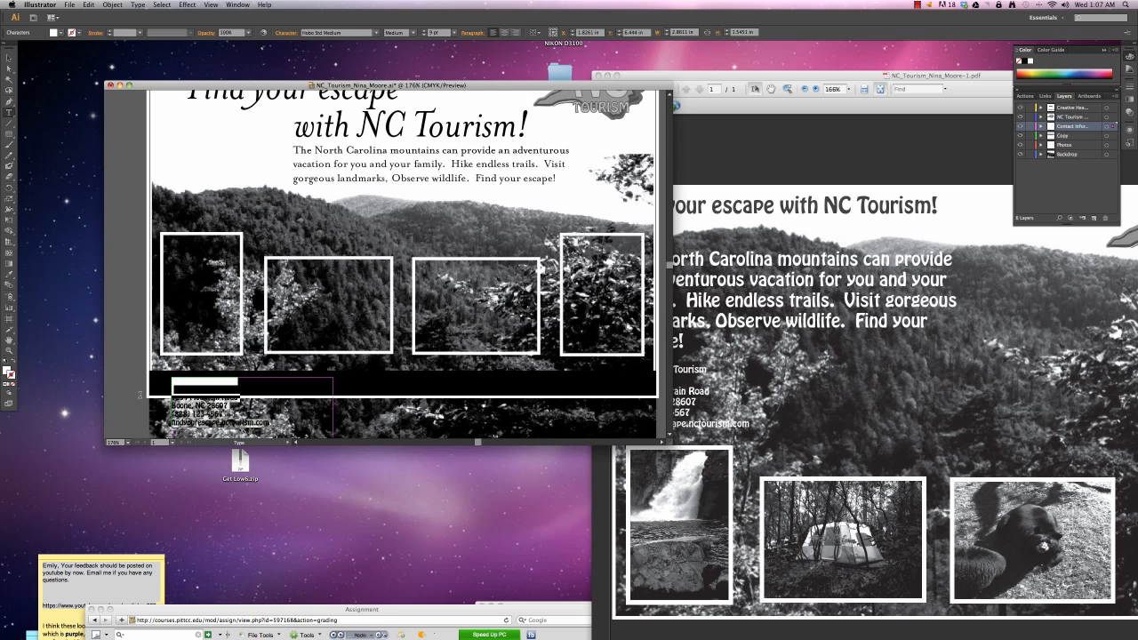
{"action": "left_click", "coordinate": [150, 4]}
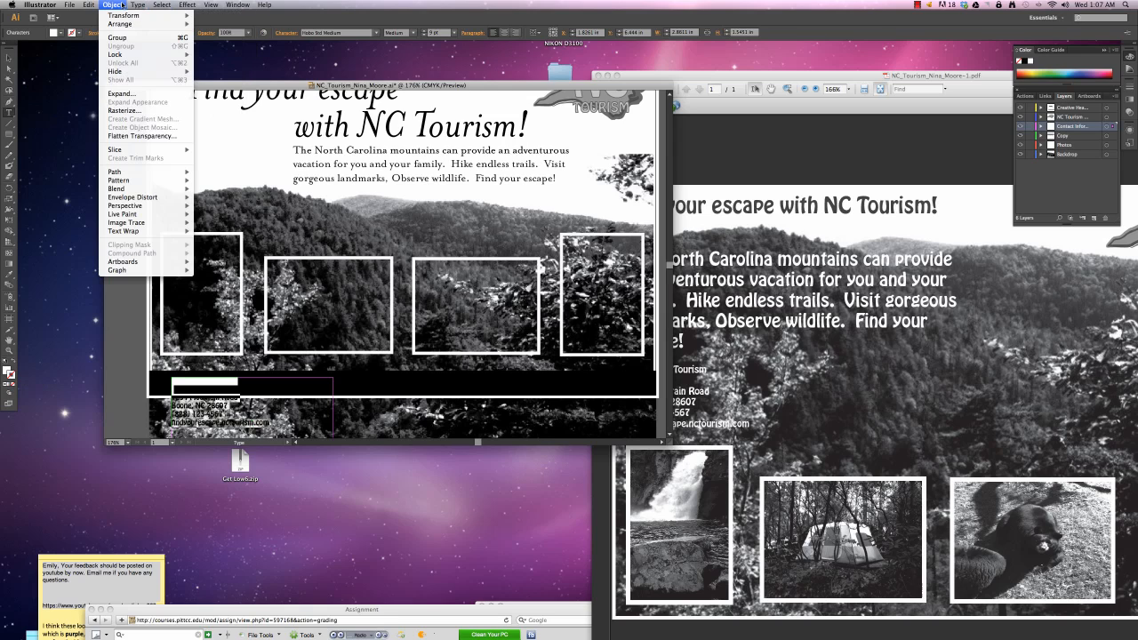
{"action": "mouse_move", "coordinate": [161, 24]}
{"action": "left_click", "coordinate": [222, 24]}
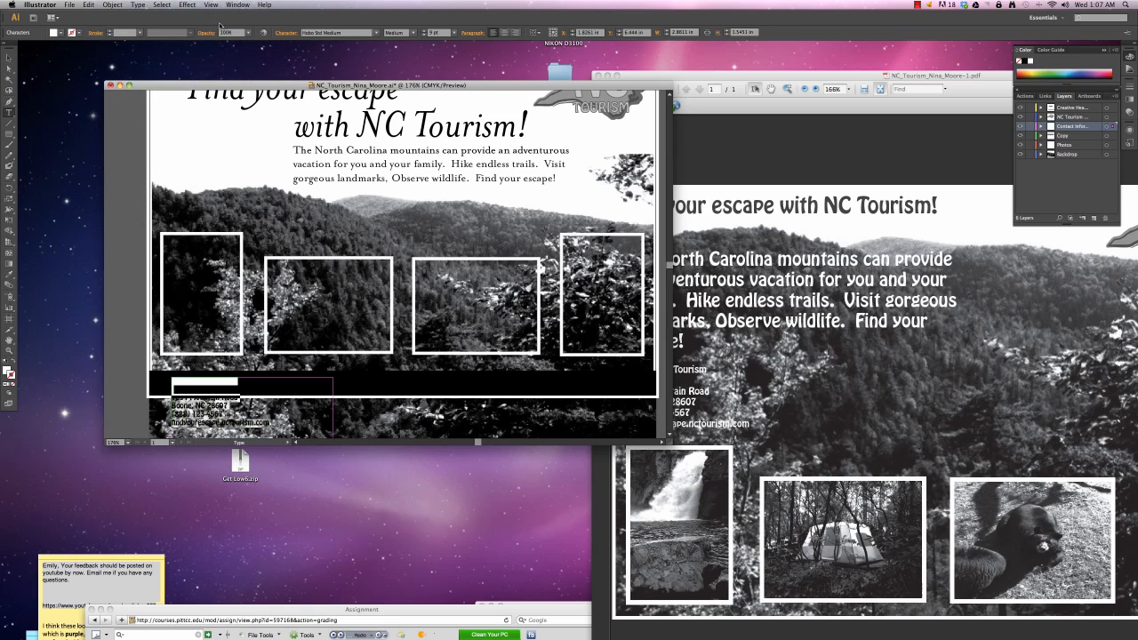
Bring the contact information layer to the top of the layer stack and widen its text frame to about 7.9 in
{"action": "left_click", "coordinate": [7, 59]}
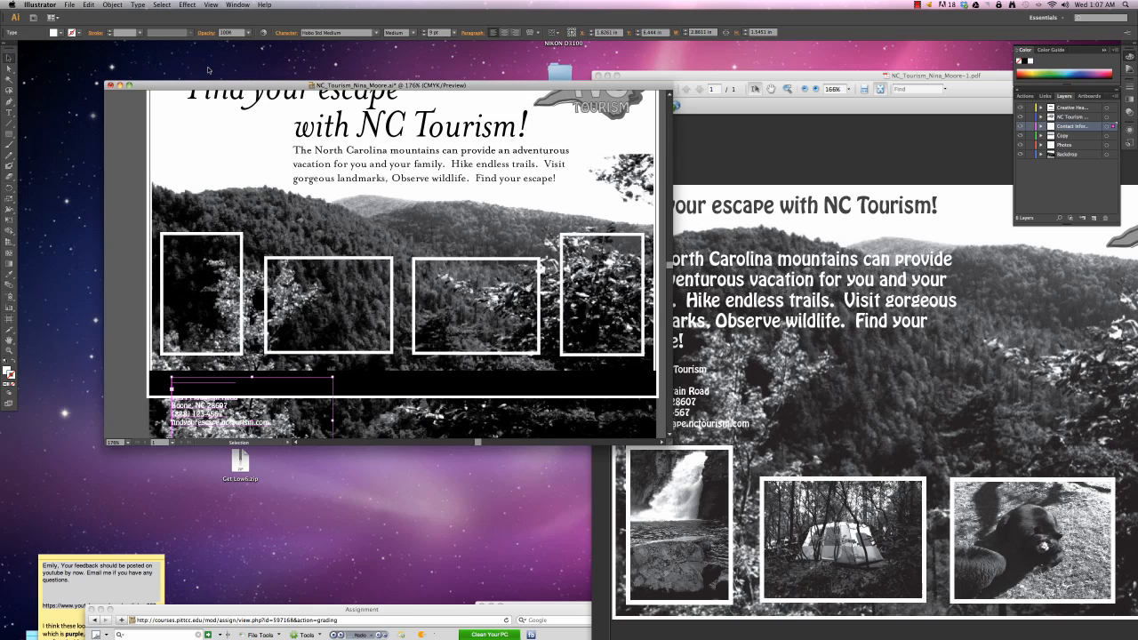
{"action": "left_click_drag", "start_coordinate": [1064, 117], "coordinate": [1064, 106]}
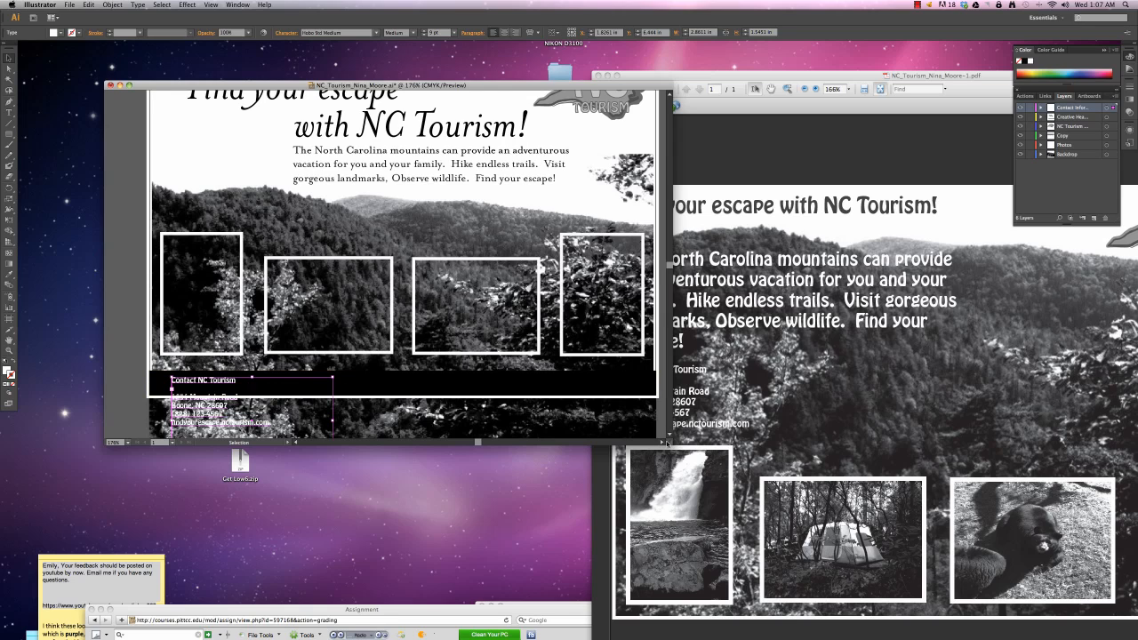
{"action": "left_click_drag", "start_coordinate": [669, 444], "coordinate": [847, 545]}
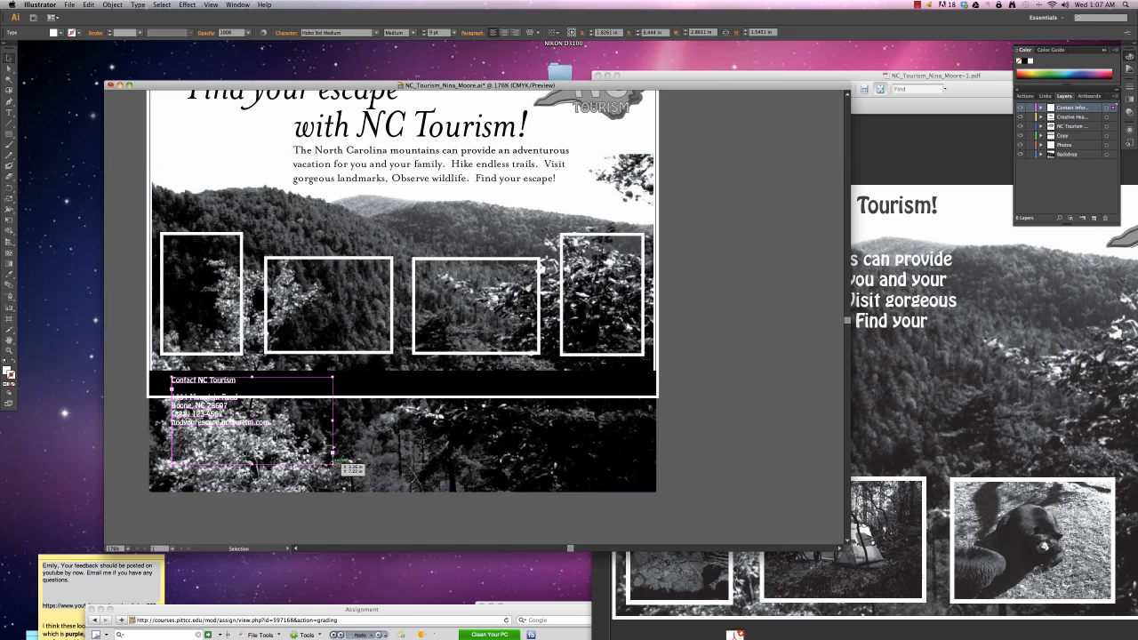
{"action": "left_click_drag", "start_coordinate": [332, 462], "coordinate": [620, 465]}
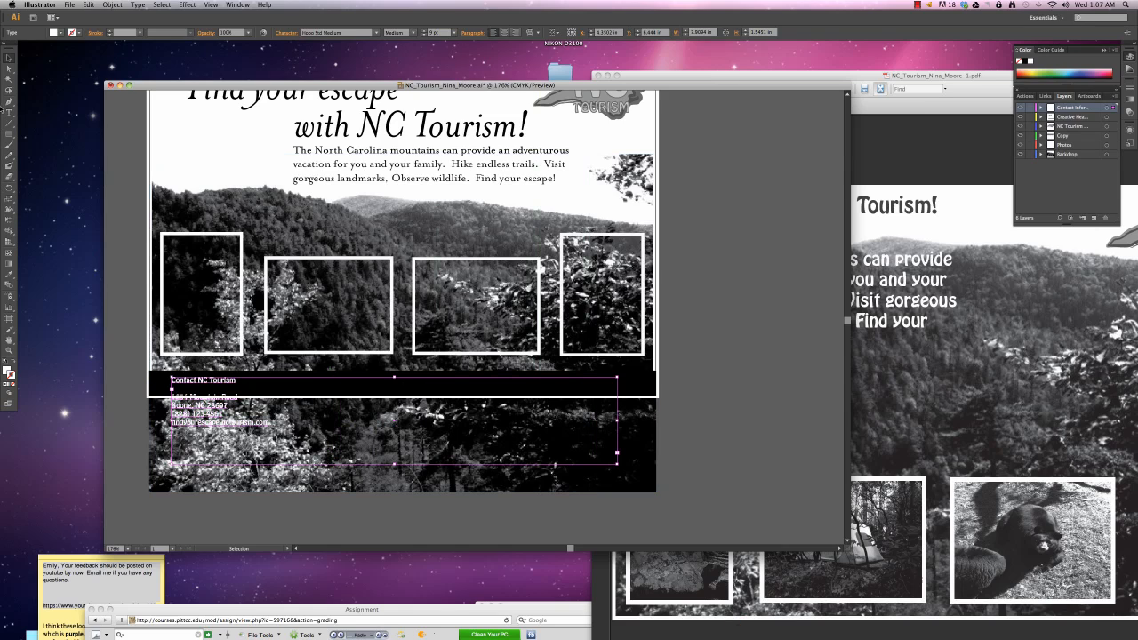
Delete the street address from the contact text and run the heading, phone number and web address together on one line
{"action": "left_click", "coordinate": [9, 112]}
{"action": "left_click", "coordinate": [174, 398]}
{"action": "left_click_drag", "start_coordinate": [240, 397], "coordinate": [172, 389]}
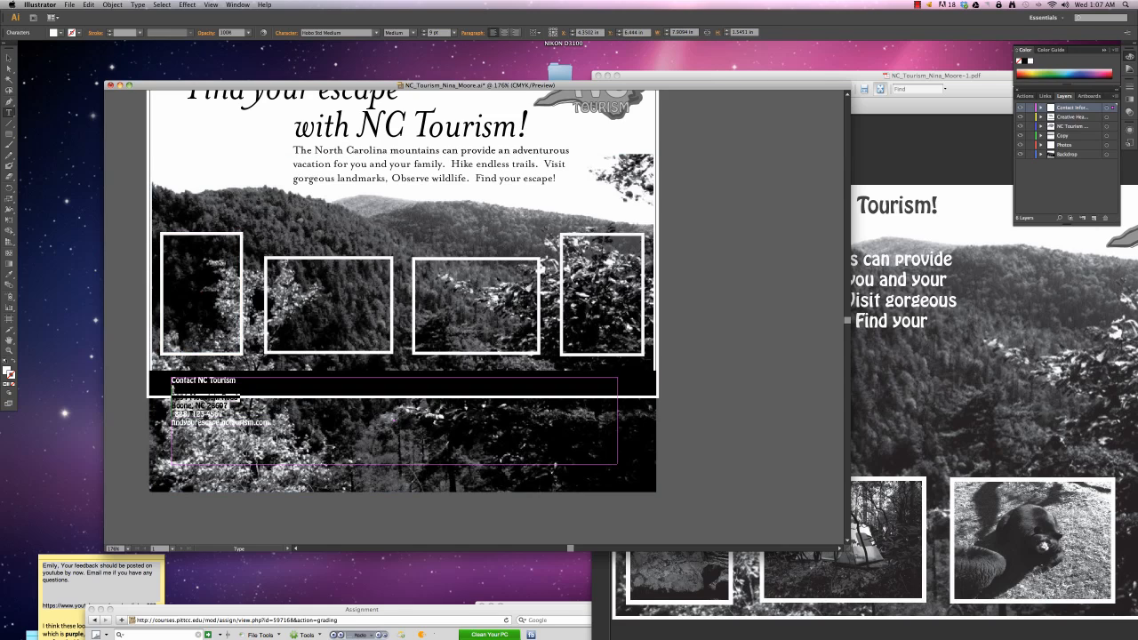
{"action": "key", "text": "BackSpace"}
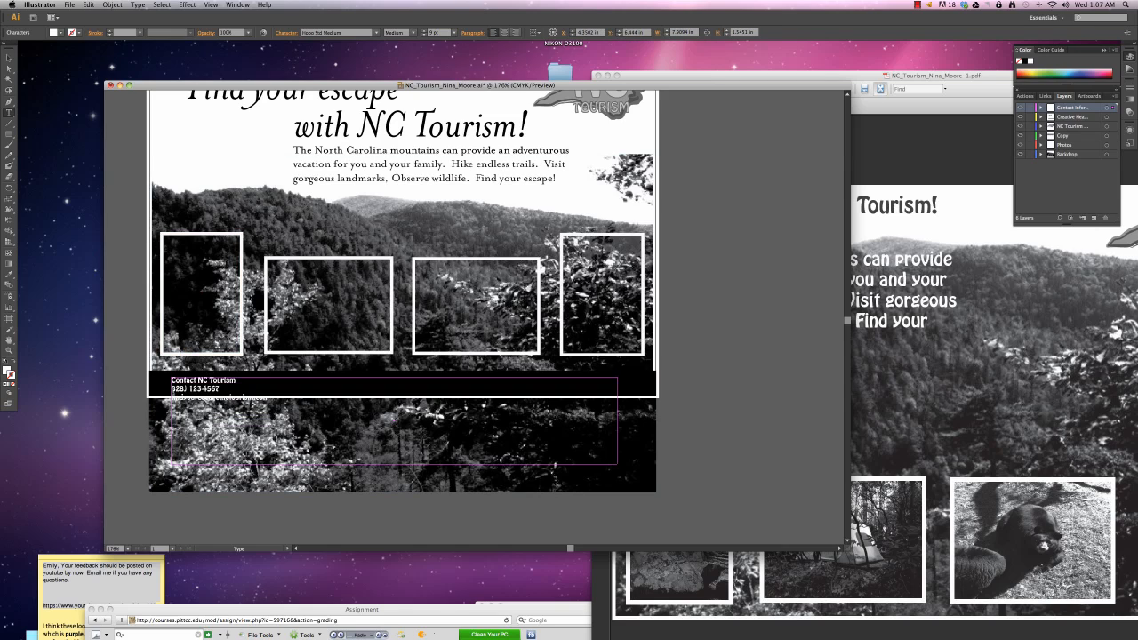
{"action": "key", "text": "BackSpace"}
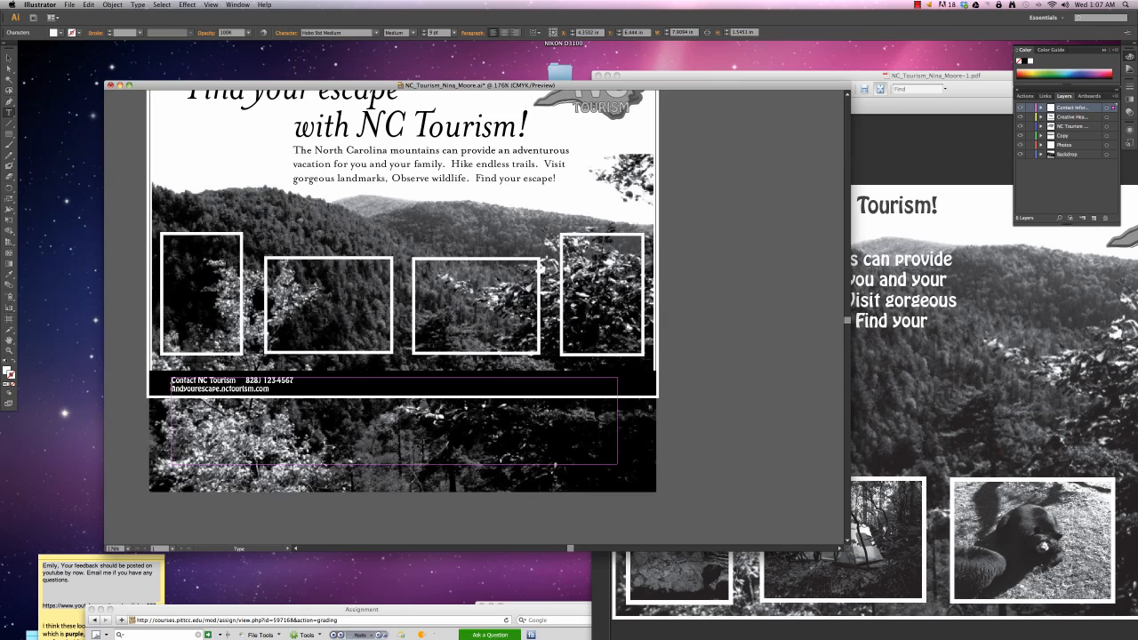
{"action": "key", "text": "BackSpace"}
Enlarge the whole contact line to 17 pt so it fills the black band
{"action": "key", "text": "super+a"}
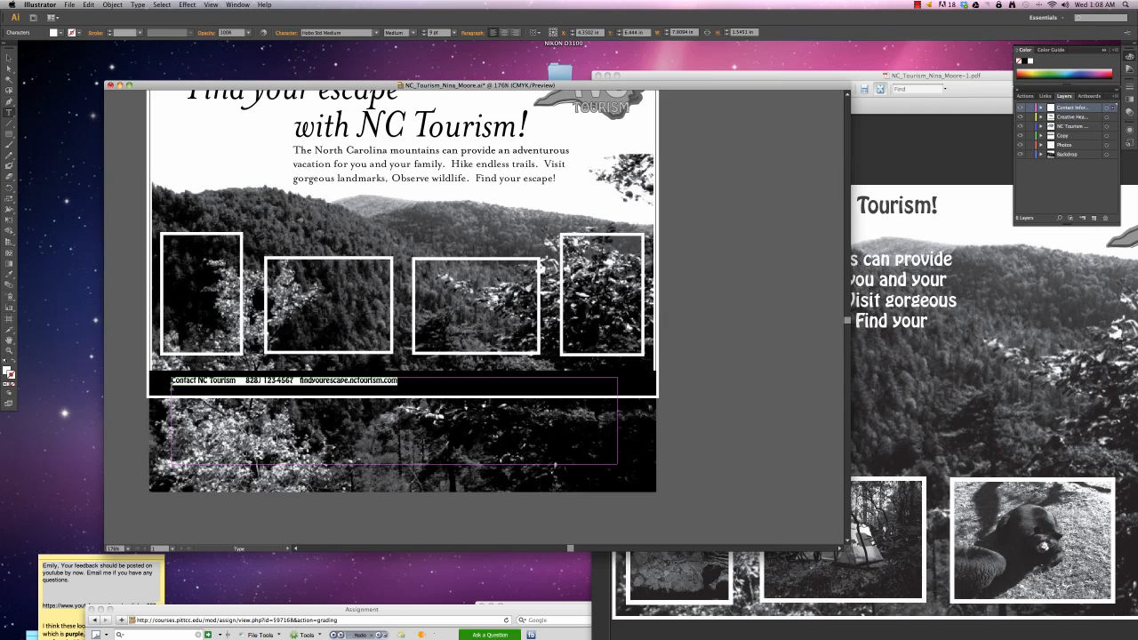
{"action": "key", "text": "super+shift+period"}
{"action": "key", "text": "super+shift+period"}
{"action": "key", "text": "super+shift+period"}
{"action": "key", "text": "super+shift+period"}
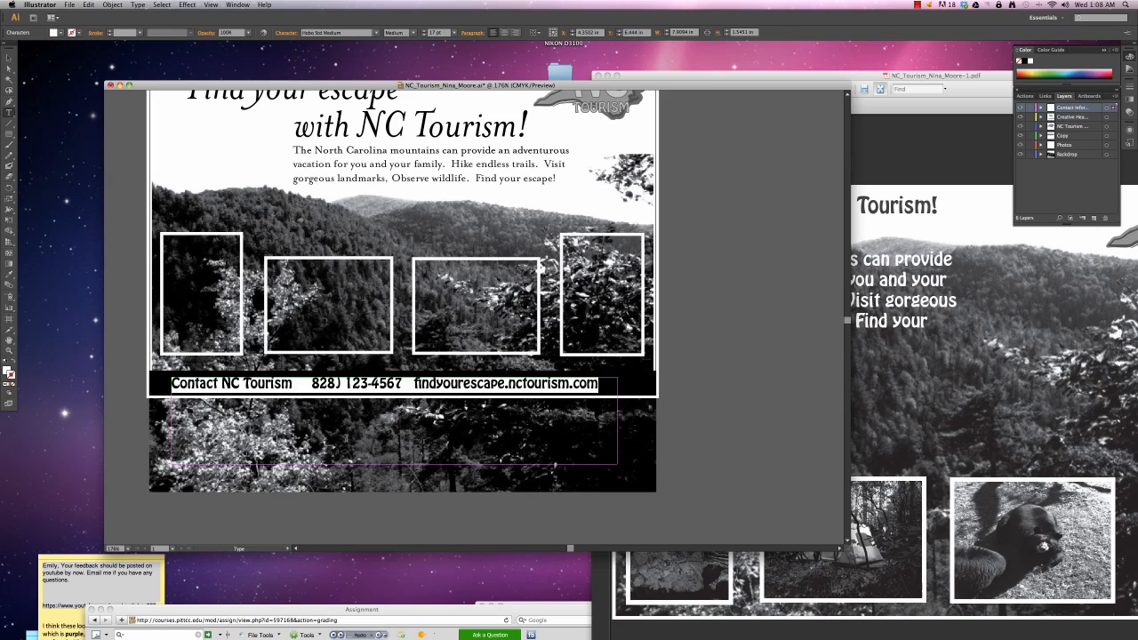
{"action": "left_click", "coordinate": [338, 384]}
{"action": "key", "text": "super+0"}
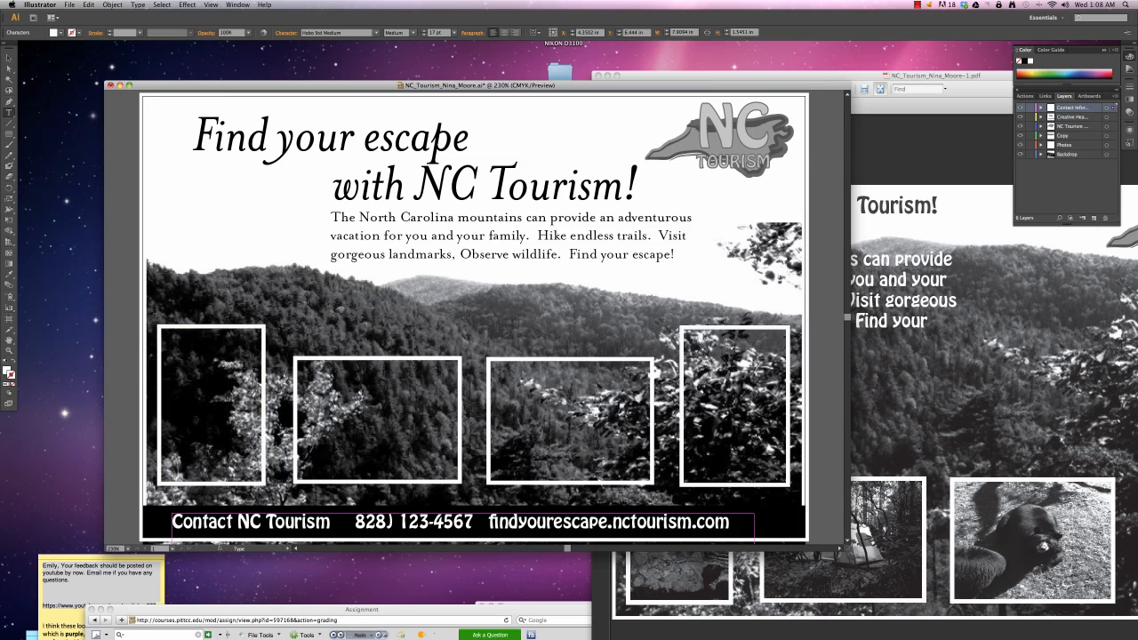
Delete the border around the whole ad, and switch to the student's original PDF in Acrobat
{"action": "left_click", "coordinate": [9, 57]}
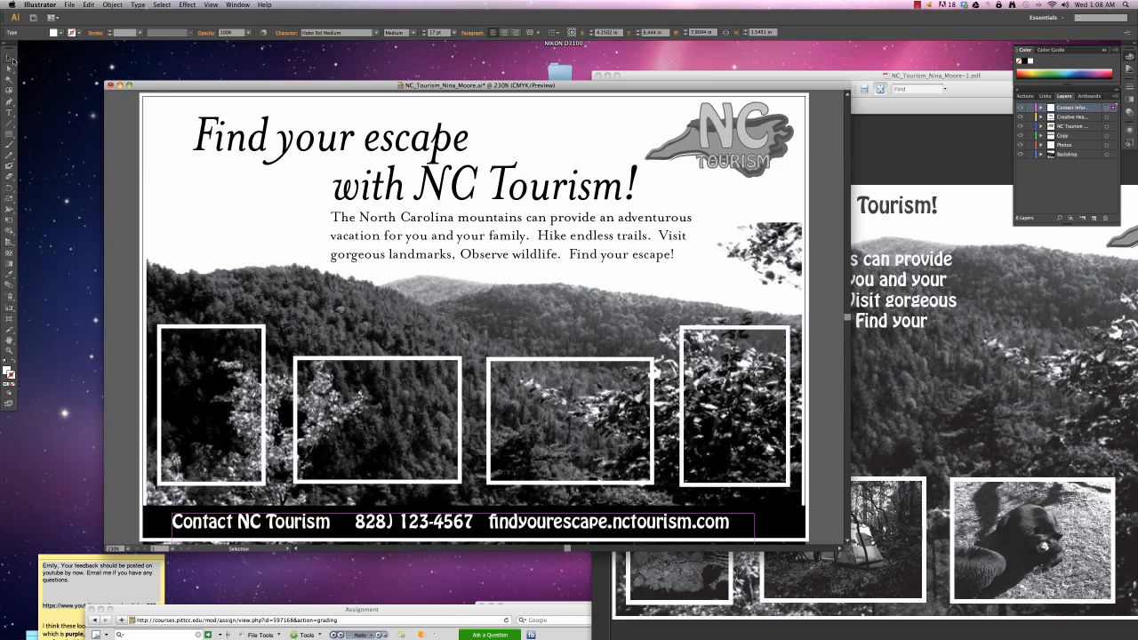
{"action": "left_click", "coordinate": [152, 96]}
{"action": "left_click", "coordinate": [153, 98]}
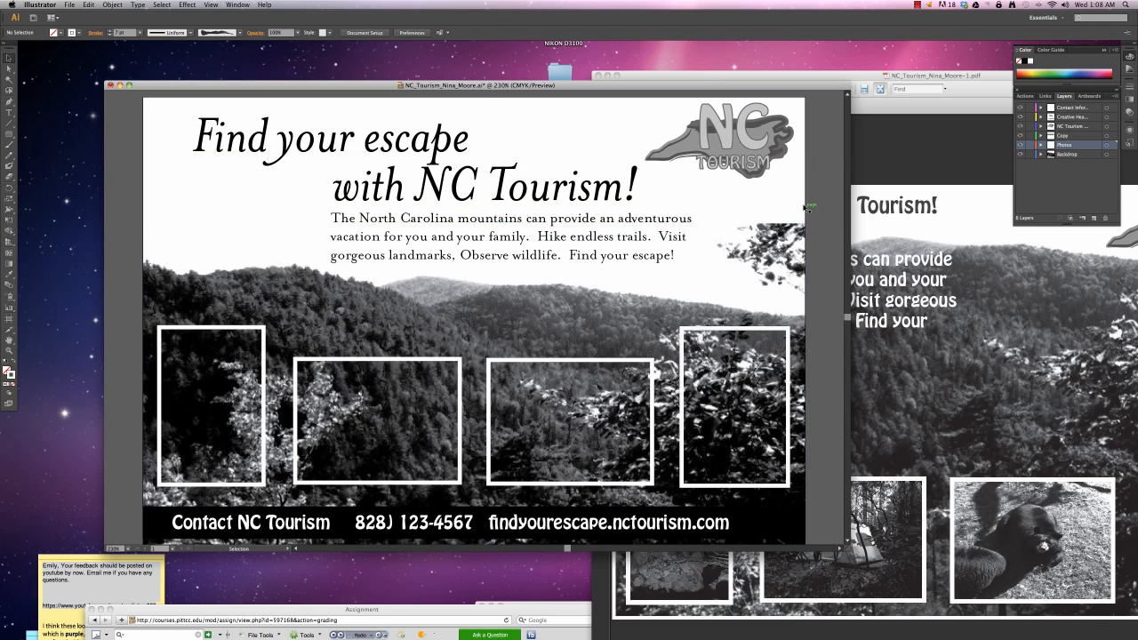
{"action": "left_click", "coordinate": [889, 136]}
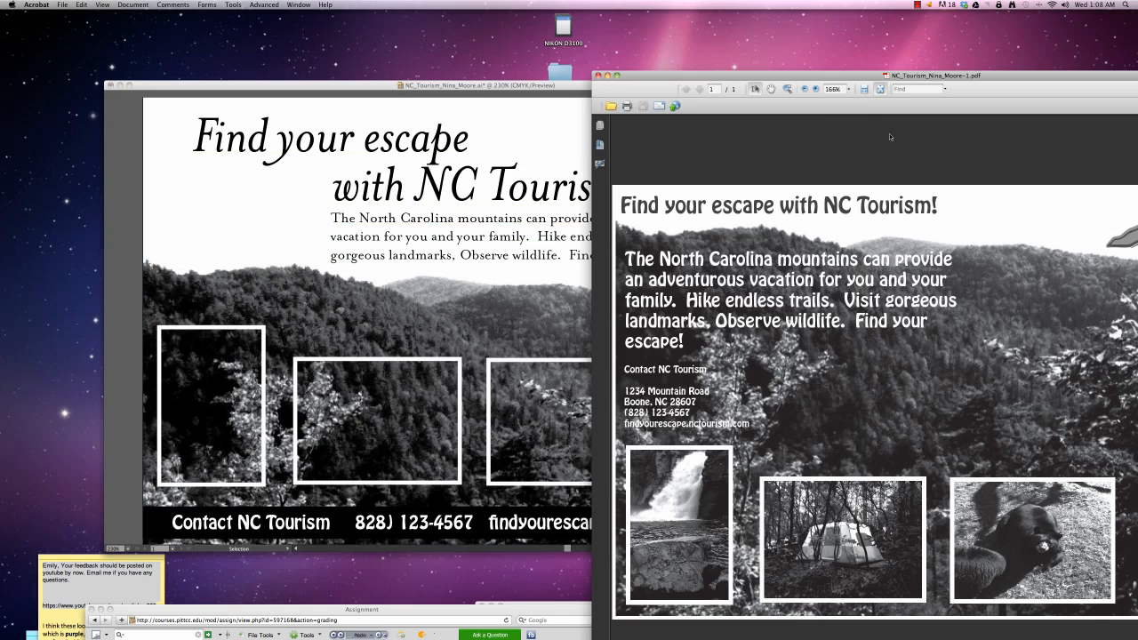
Close the original PDF and review the Kids Summer Camp Brochure template on StockLayouts in Firefox as a photo layout reference
{"action": "left_click", "coordinate": [598, 75]}
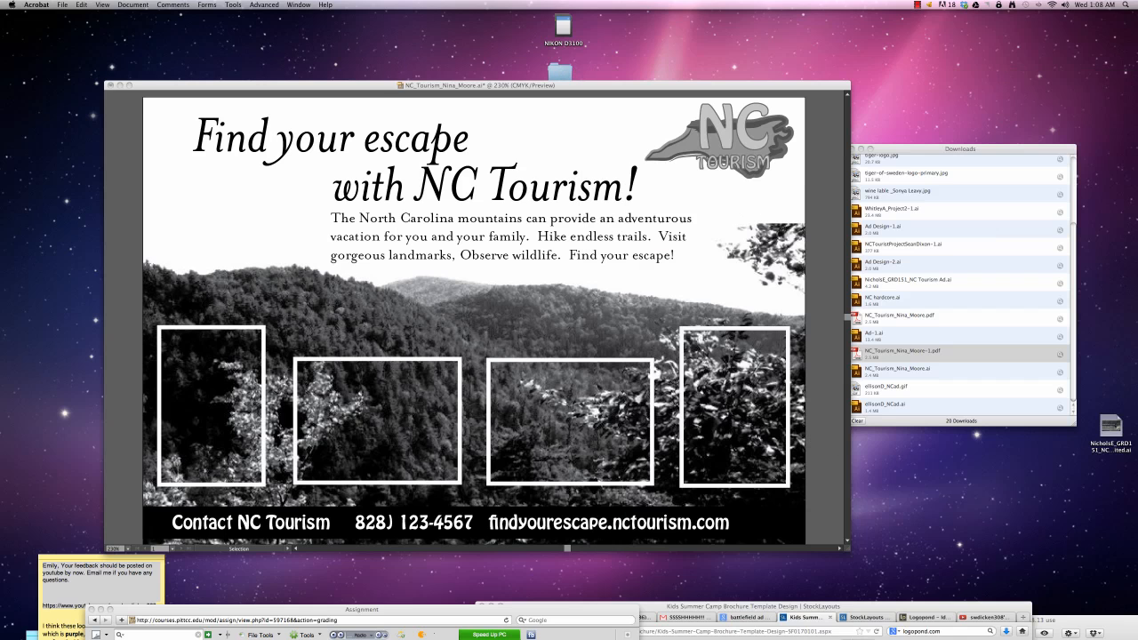
{"action": "left_click", "coordinate": [904, 612]}
{"action": "double_click", "coordinate": [904, 613]}
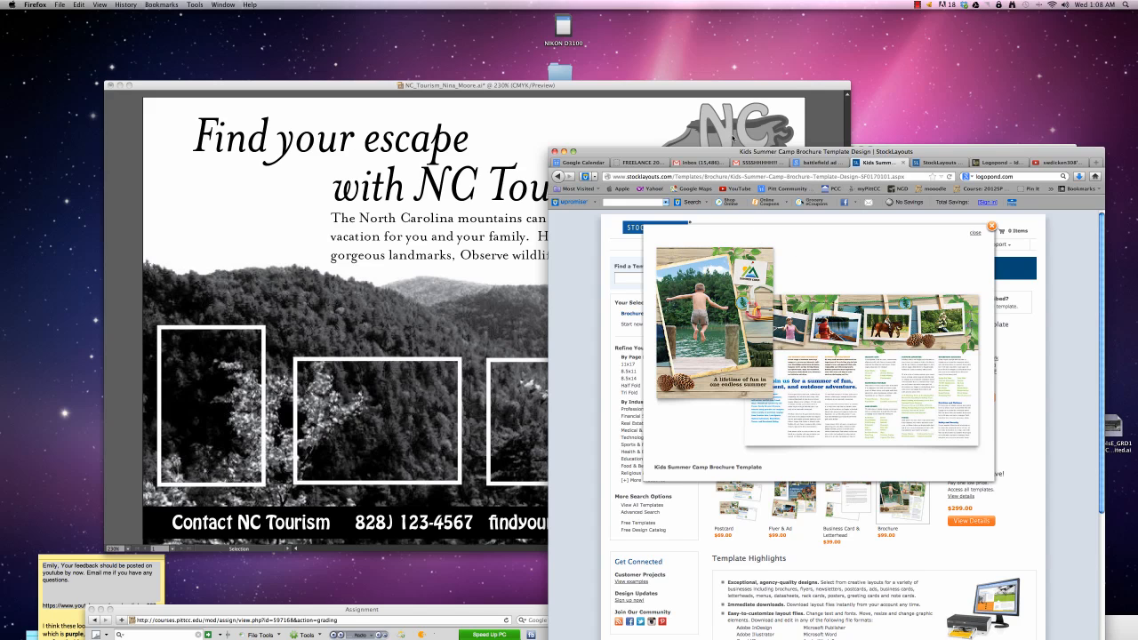
{"action": "left_click_drag", "start_coordinate": [735, 156], "coordinate": [770, 40]}
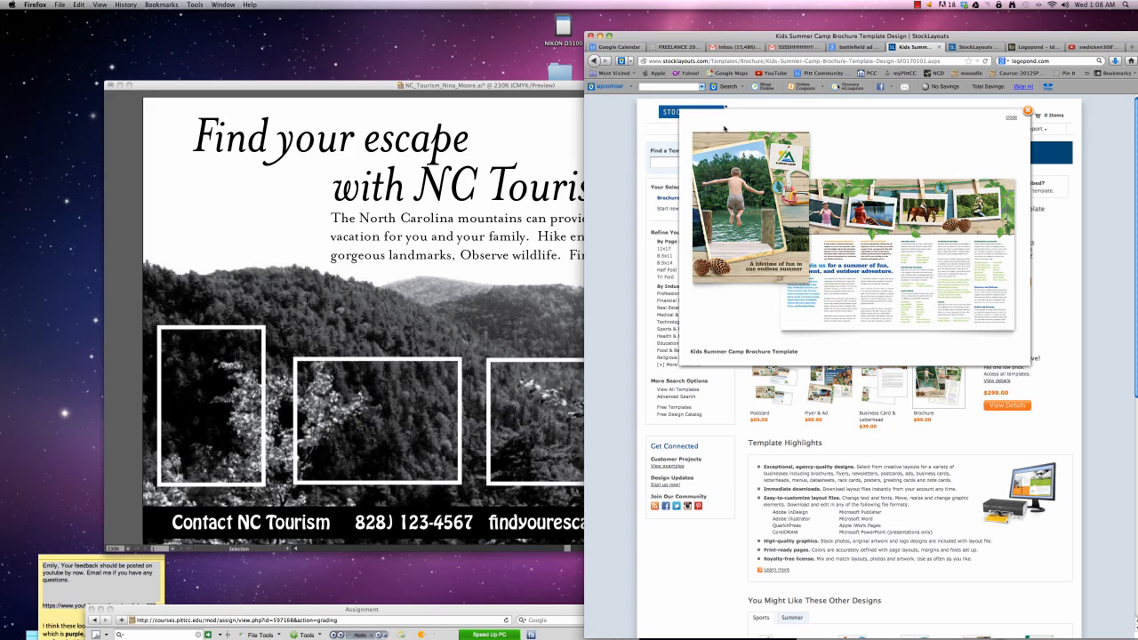
{"action": "left_click", "coordinate": [600, 37]}
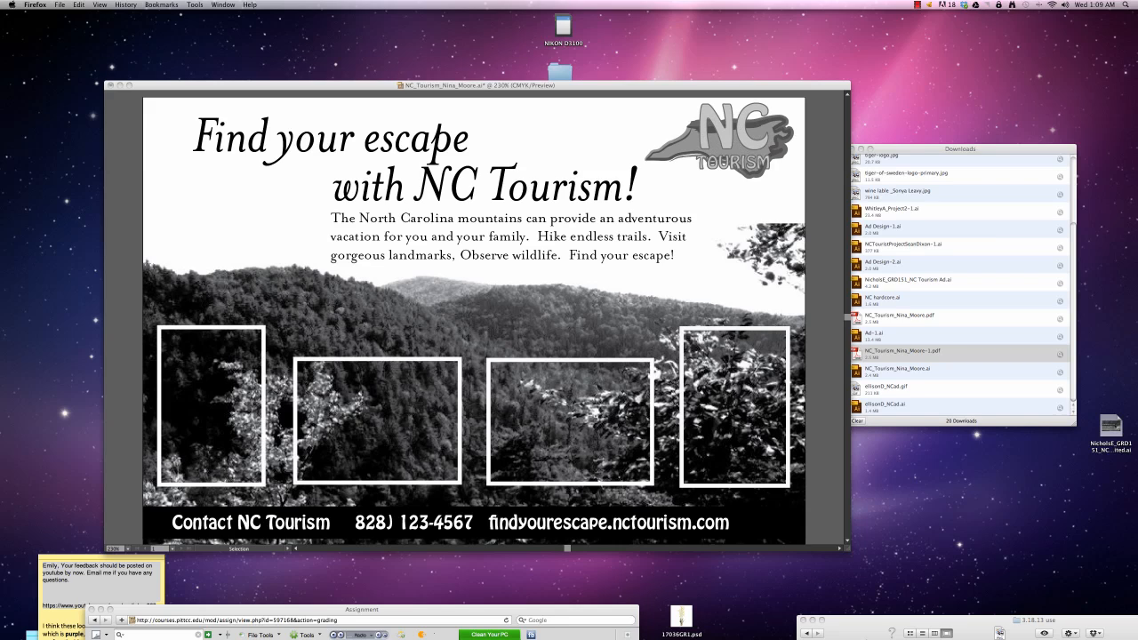
Reopen the Firefox window and browse Logopond's Animals collection for logo inspiration
{"action": "left_click", "coordinate": [1085, 627]}
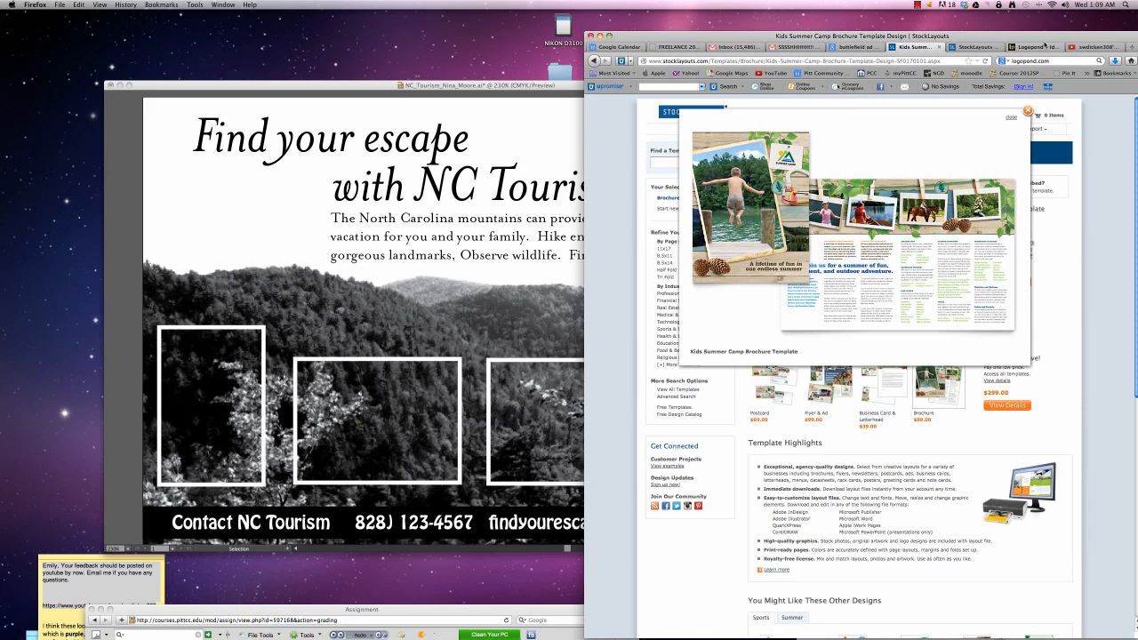
{"action": "left_click", "coordinate": [1036, 47]}
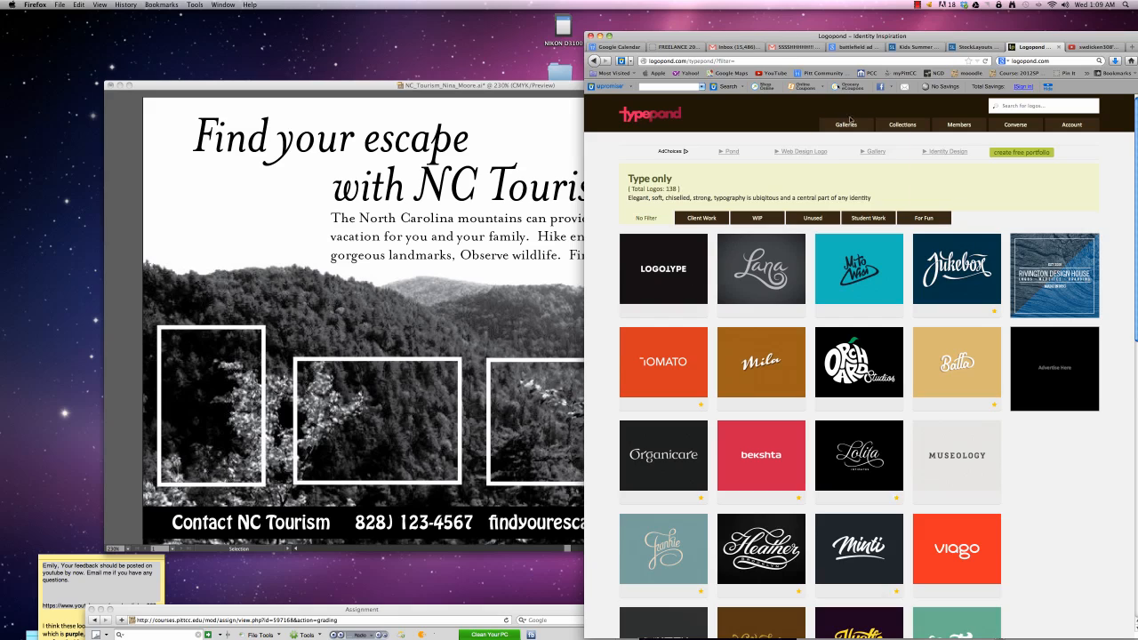
{"action": "mouse_move", "coordinate": [893, 125]}
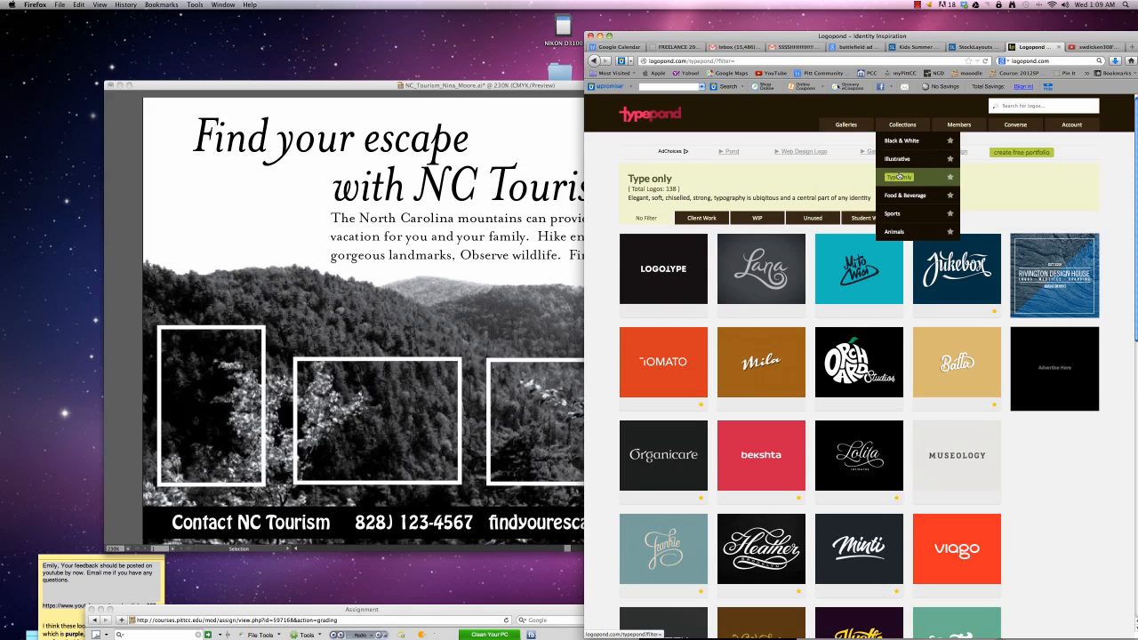
{"action": "left_click", "coordinate": [896, 232]}
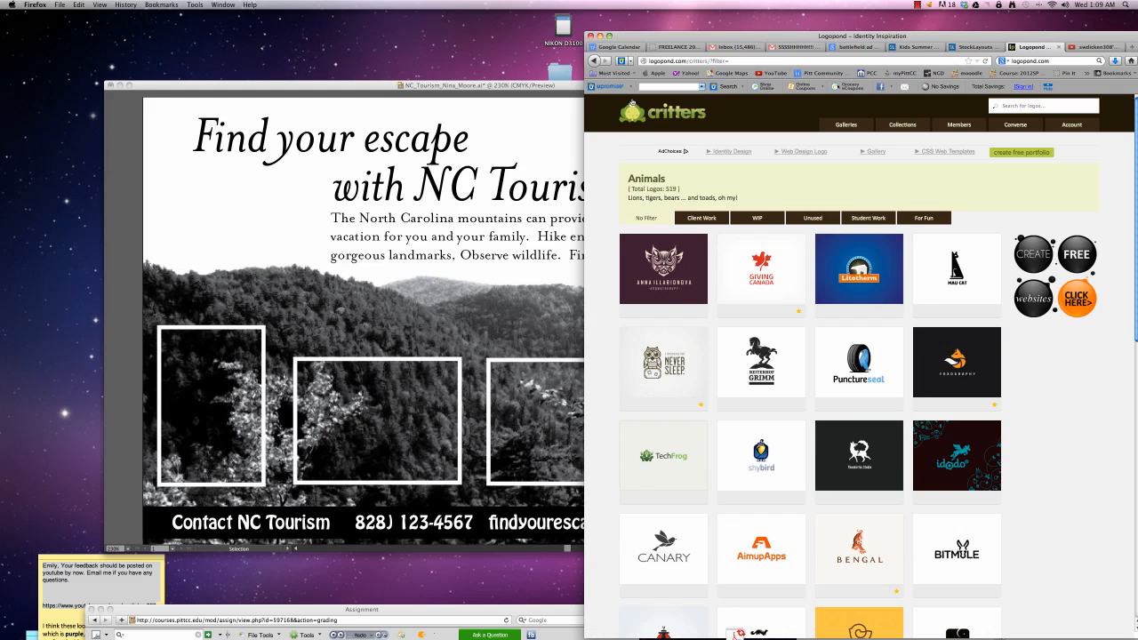
Minimize the Firefox window and return to the NC Tourism ad in Illustrator
{"action": "left_click", "coordinate": [600, 36]}
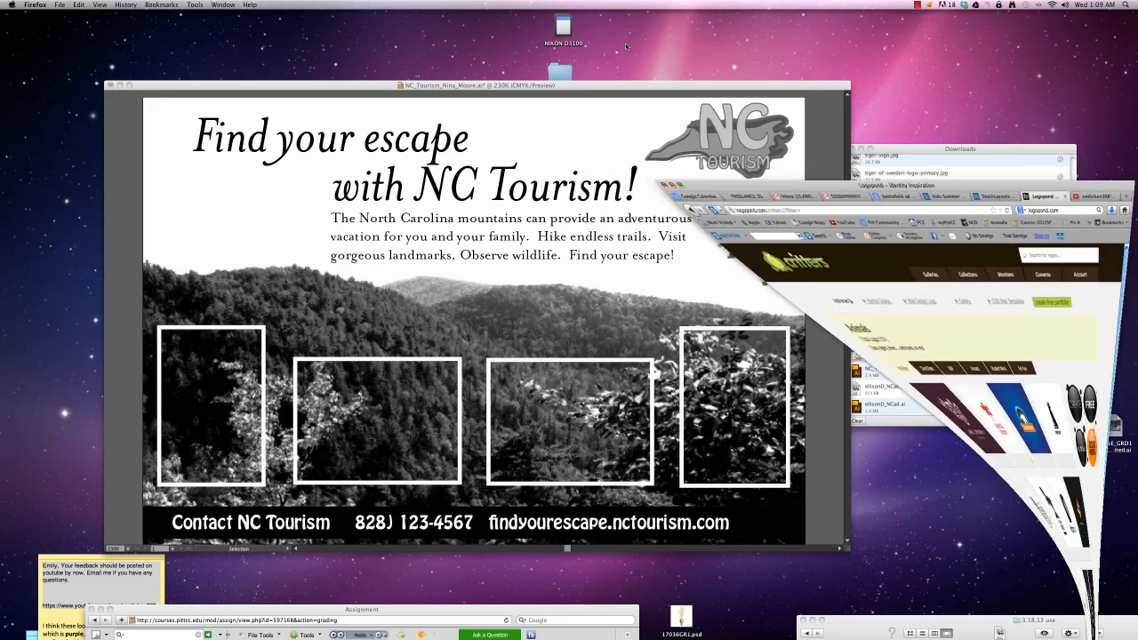
{"action": "left_click", "coordinate": [727, 86]}
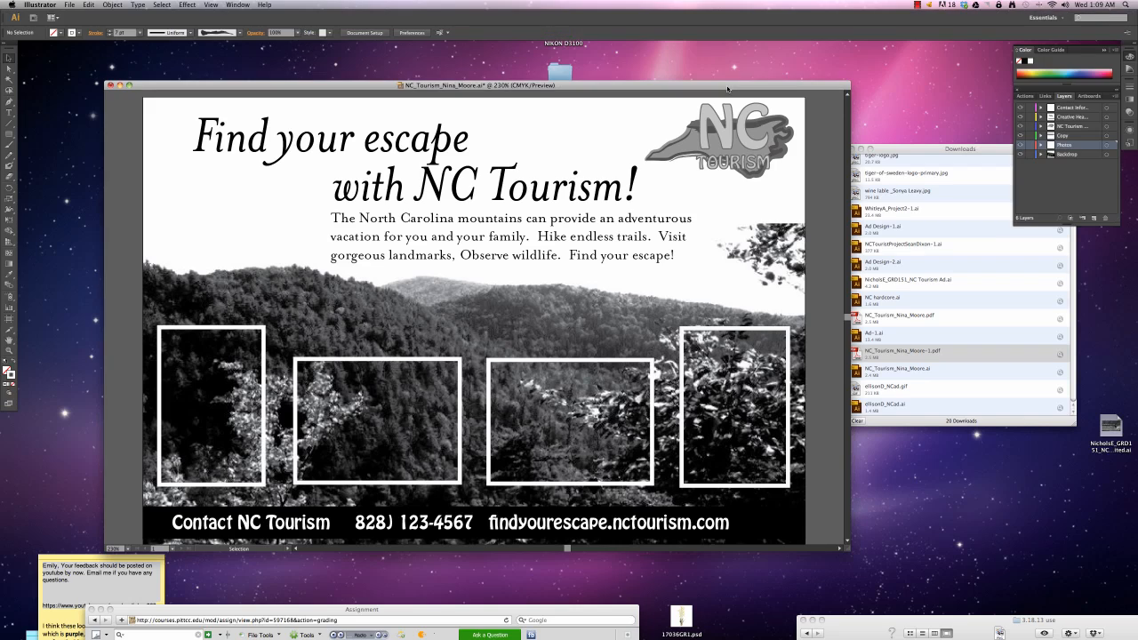
{"action": "left_click", "coordinate": [919, 5]}
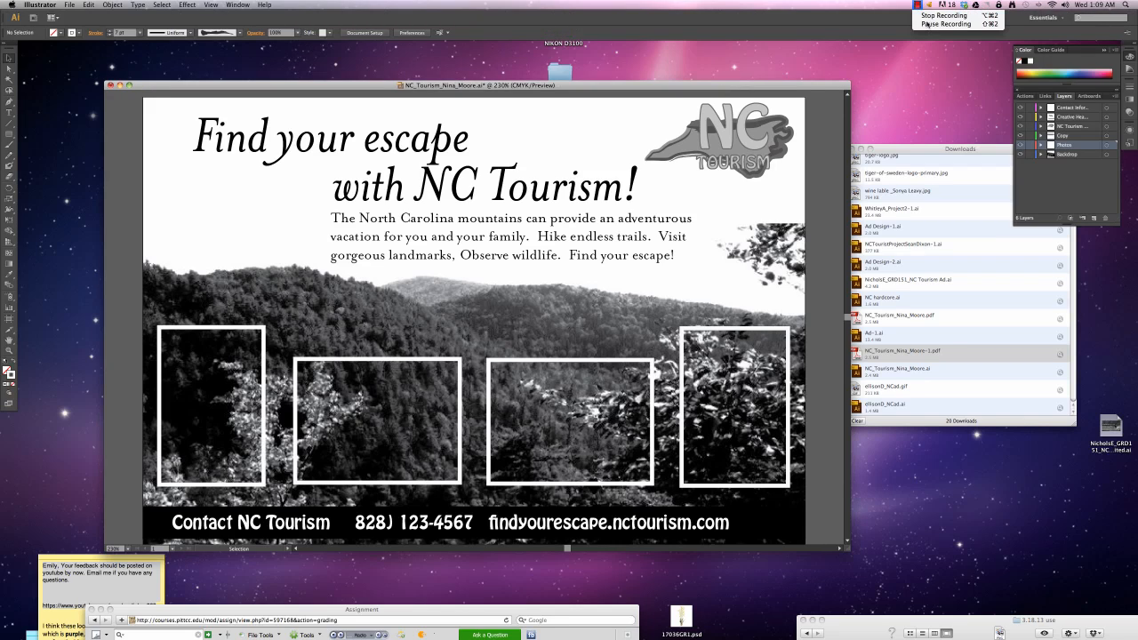